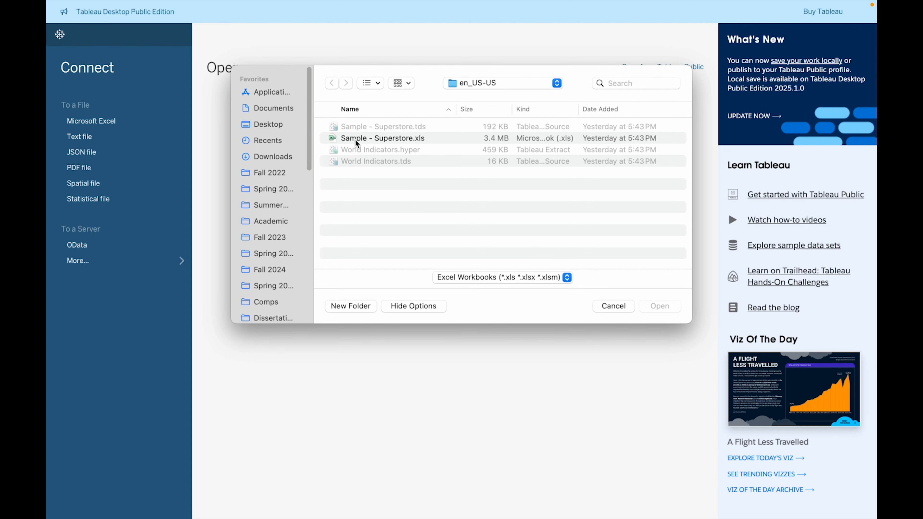
- Connect to the Excel workbook Sample - Superstore.xls as the data source
left_click(358, 143)
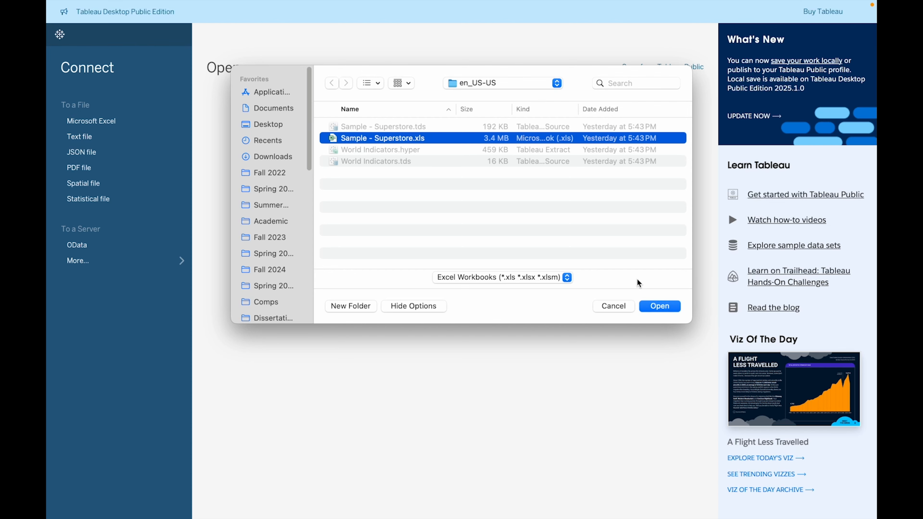
left_click(649, 308)
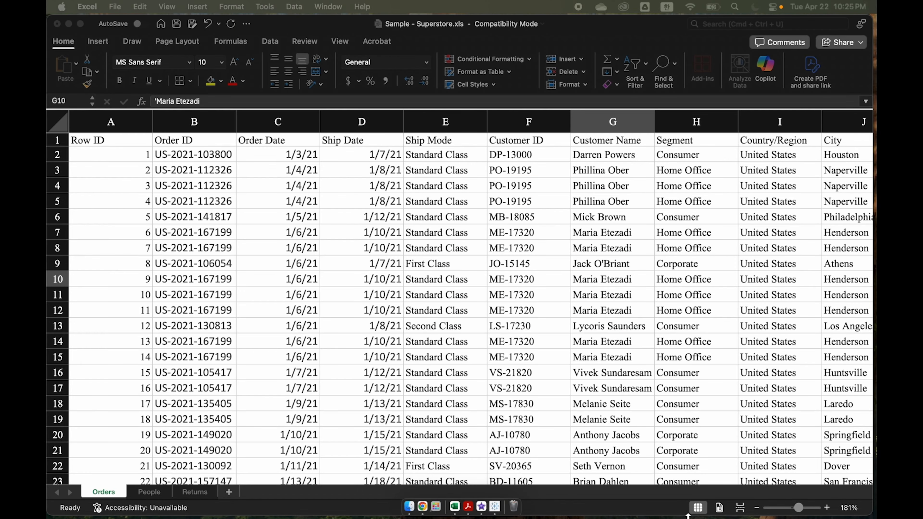
right_click(504, 507)
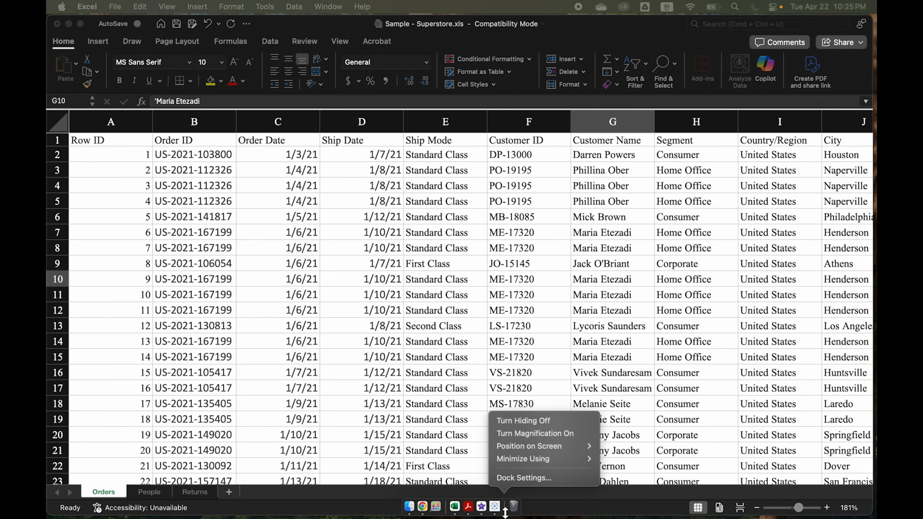
left_click(542, 422)
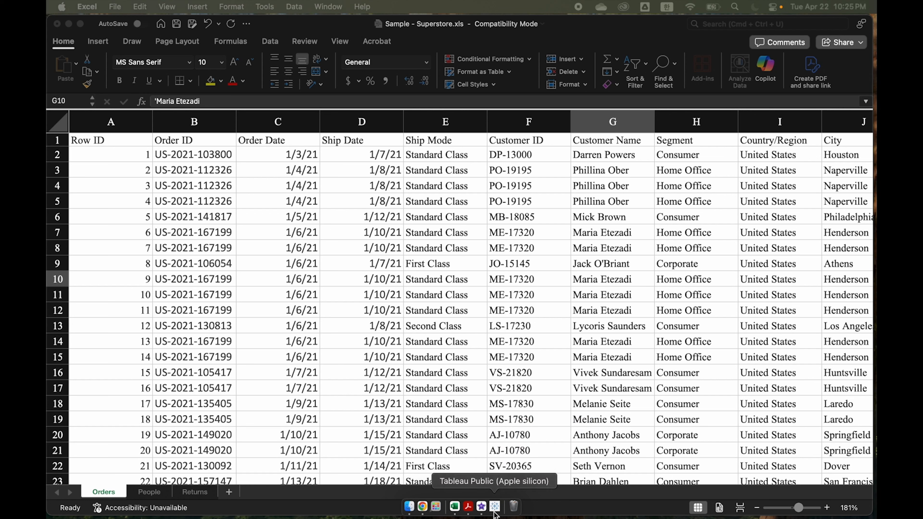
right_click(503, 507)
left_click(525, 421)
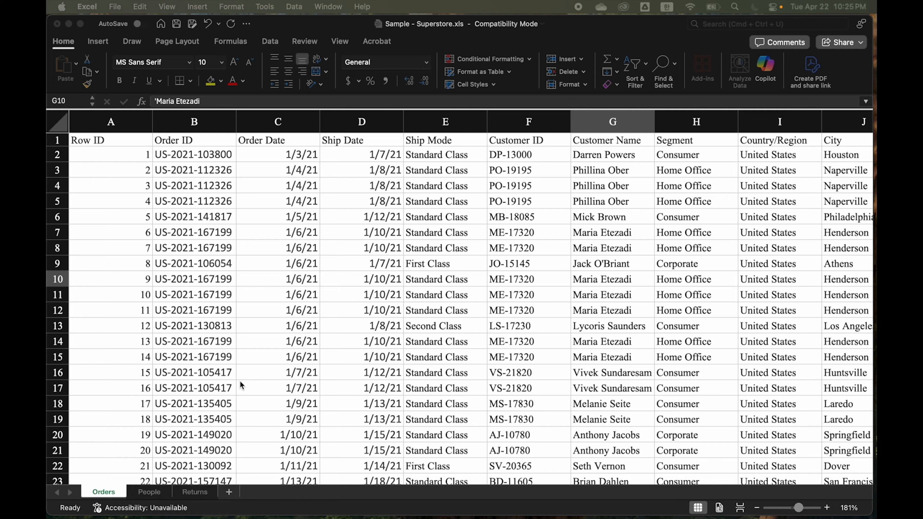
- Look through the columns of the Orders sheet and the People and Returns sheets of the Sample - Superstore workbook in Excel
scroll(240, 381, "right", 2)
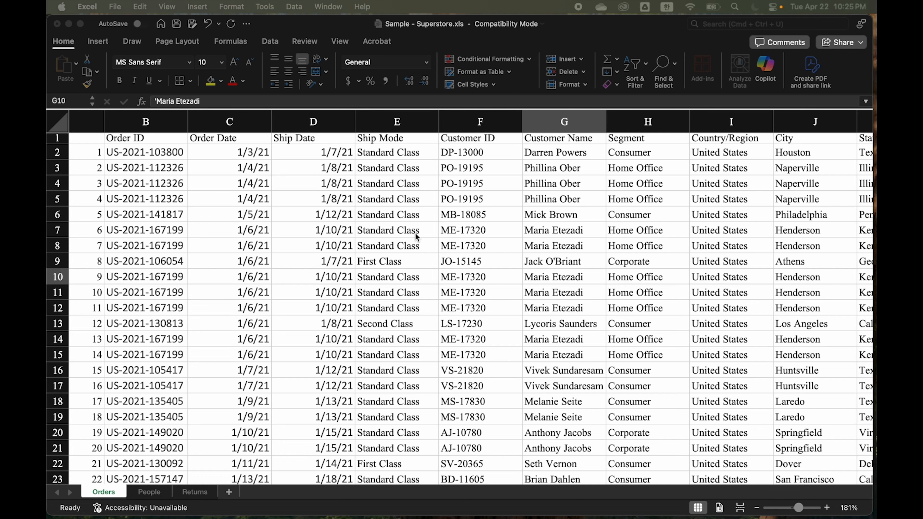
scroll(415, 234, "right", 3)
scroll(416, 237, "right", 4)
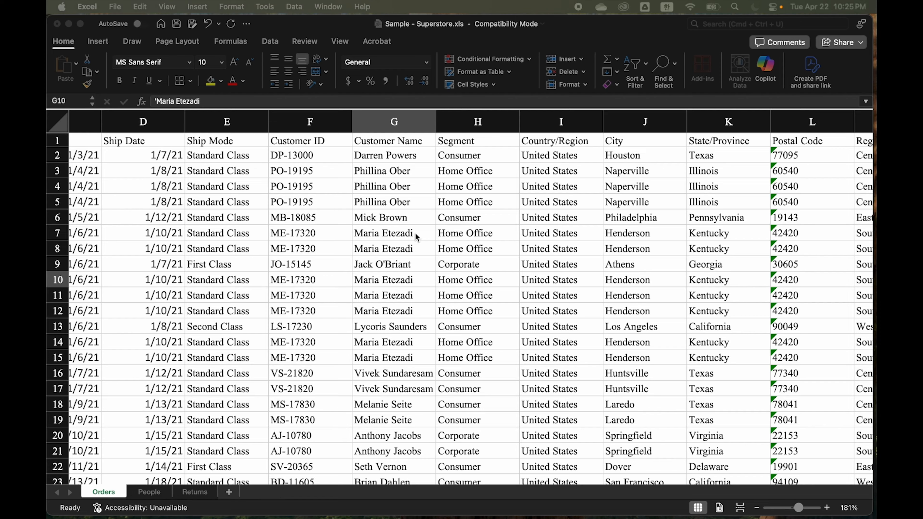
scroll(415, 233, "right", 1)
scroll(416, 233, "right", 4)
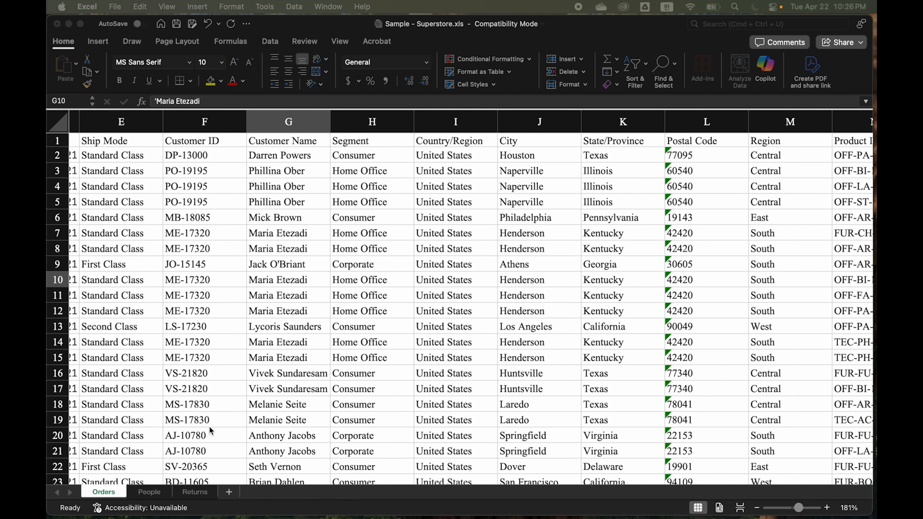
left_click(150, 494)
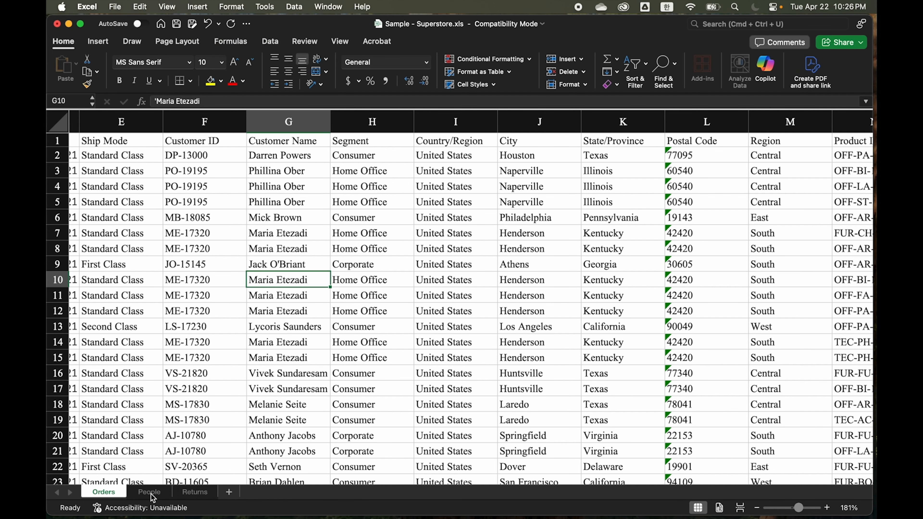
left_click(151, 495)
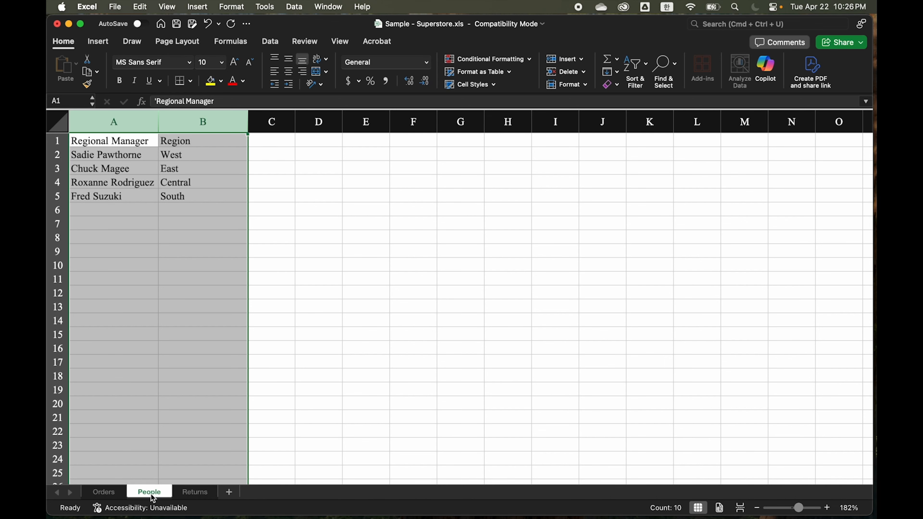
left_click(185, 495)
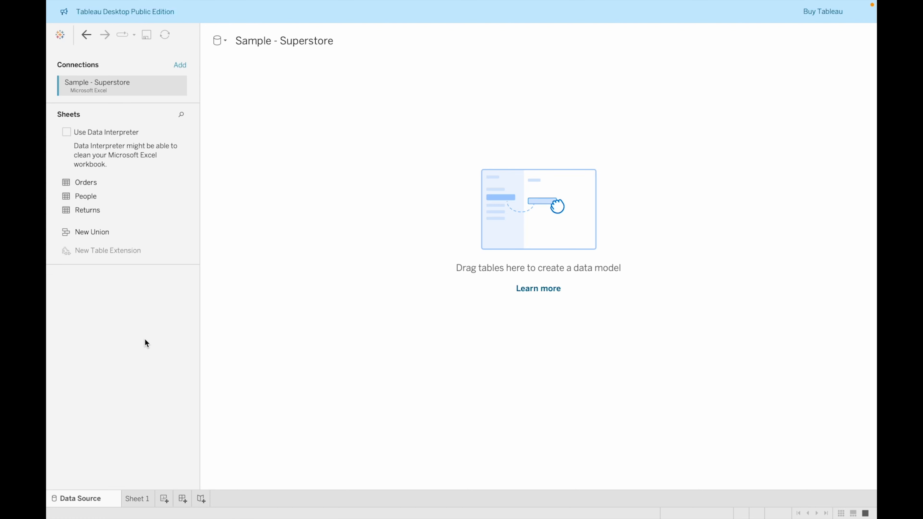
- Add the Orders table to the data model in Tableau and enlarge the data preview area
left_click_drag(123, 187, 275, 204)
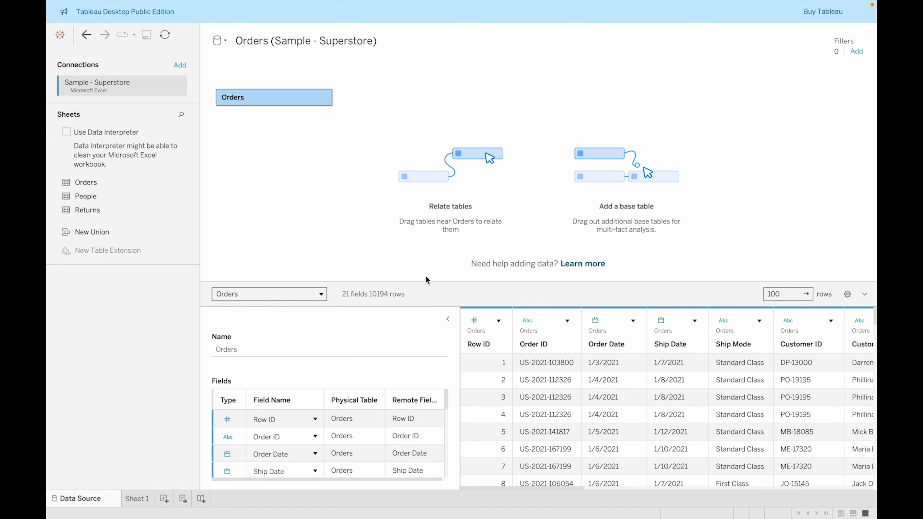
left_click_drag(426, 279, 430, 161)
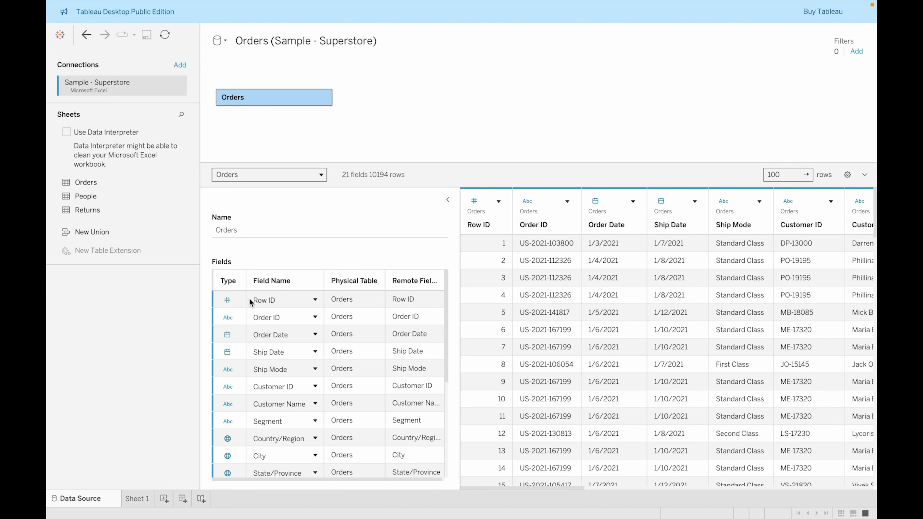
- Examine the data type options of the Row ID and Order ID fields without changing them
left_click(276, 301)
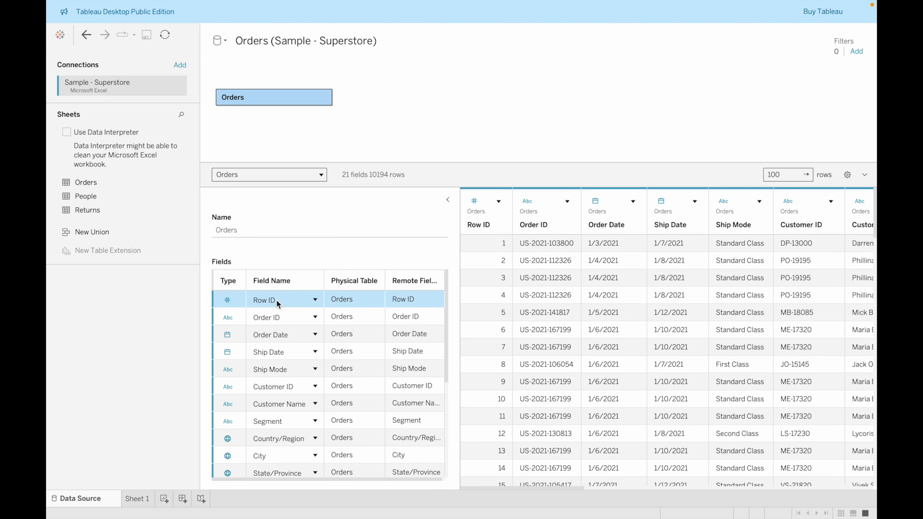
left_click(228, 300)
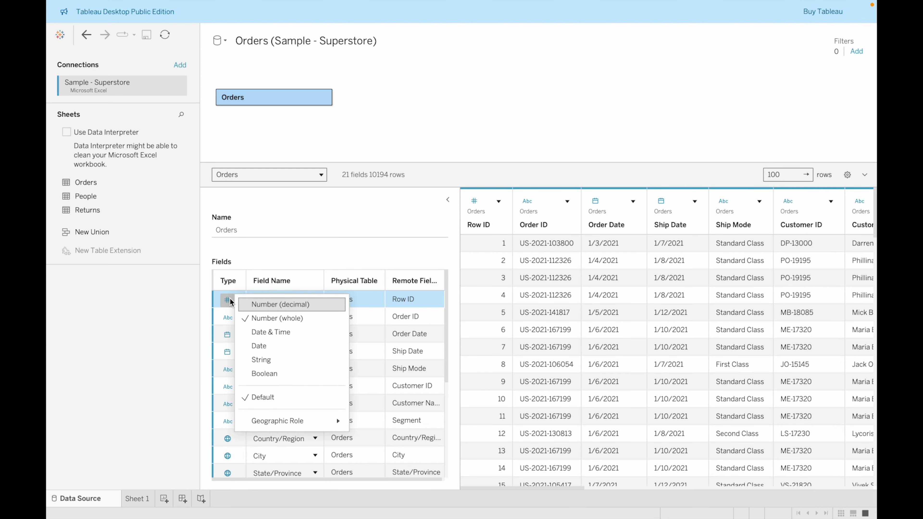
left_click(263, 270)
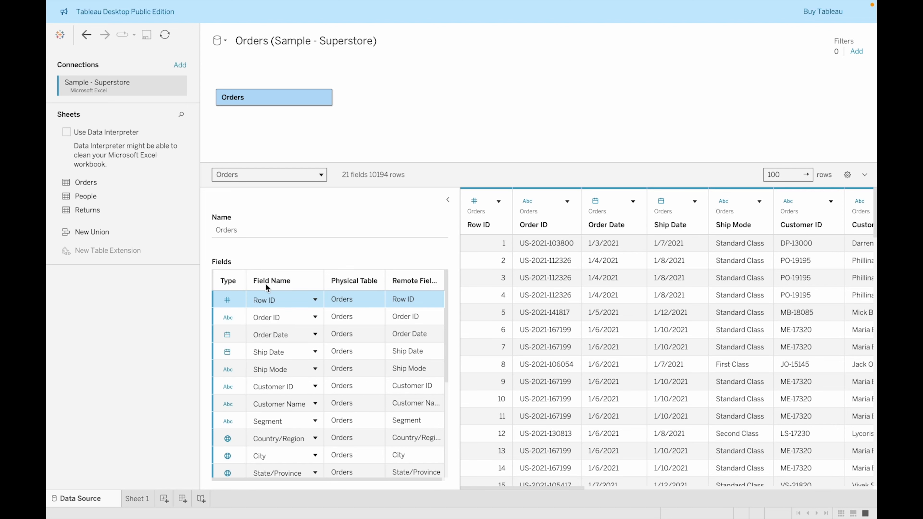
left_click(227, 319)
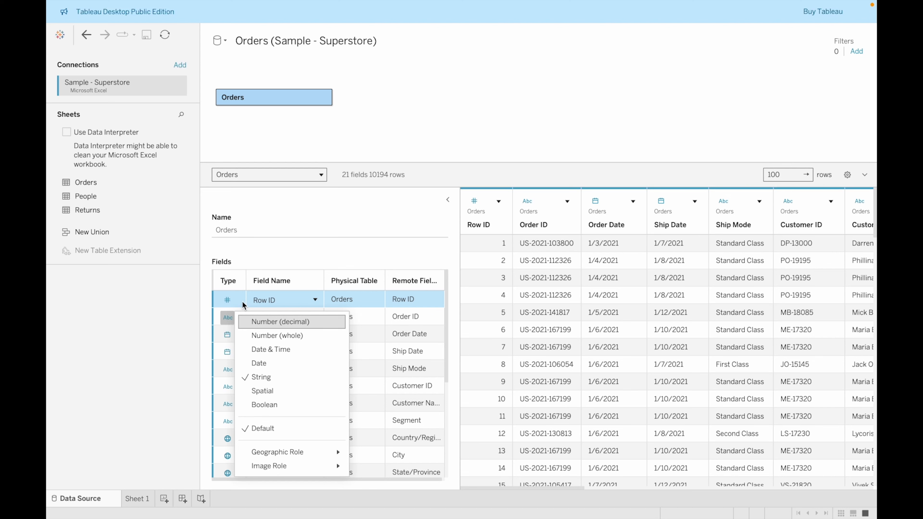
left_click(298, 257)
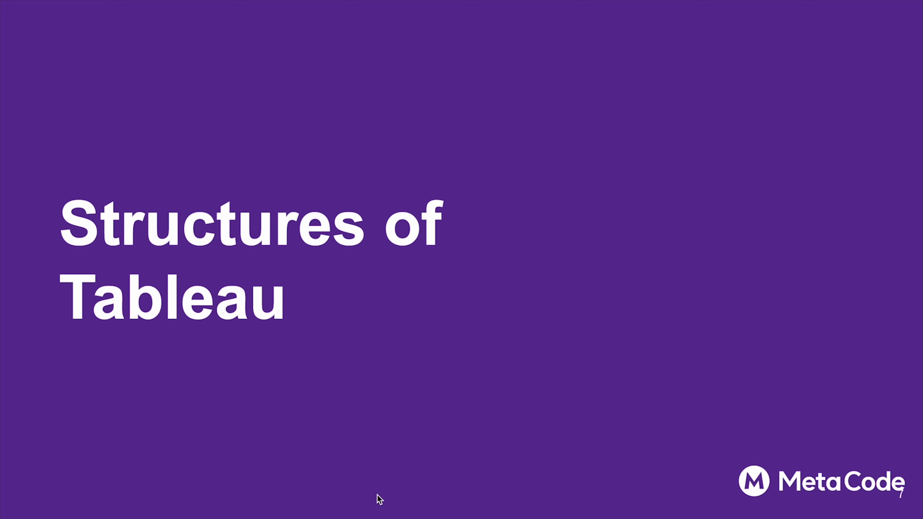
key("Right")
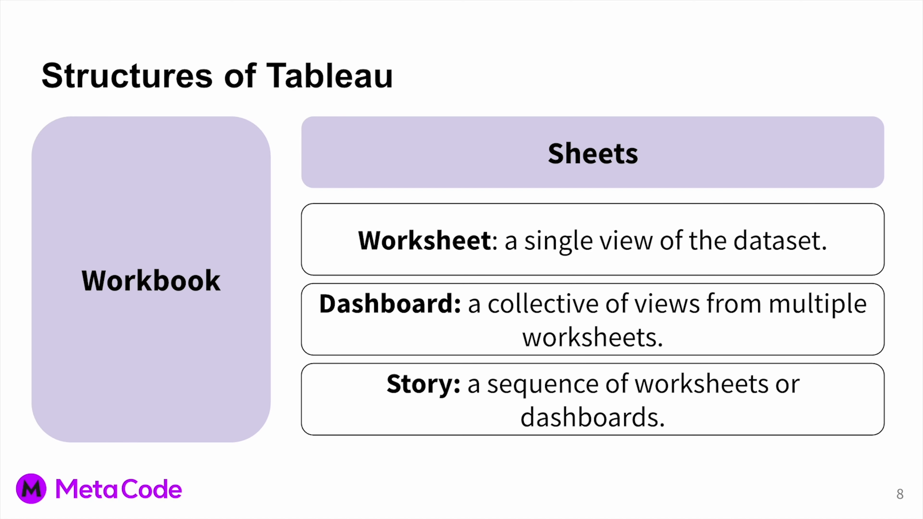
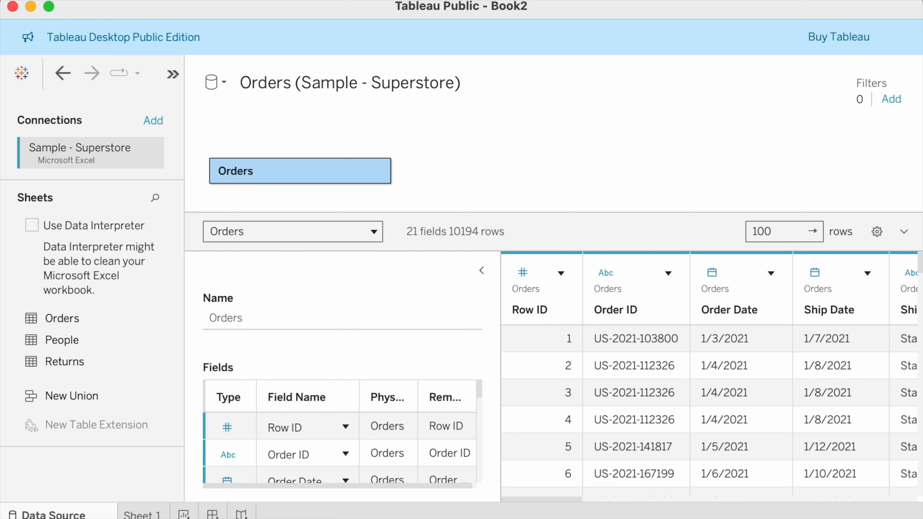
- Open the Sheet 1 worksheet and look through the dimensions and measures of the Orders data
left_click(131, 514)
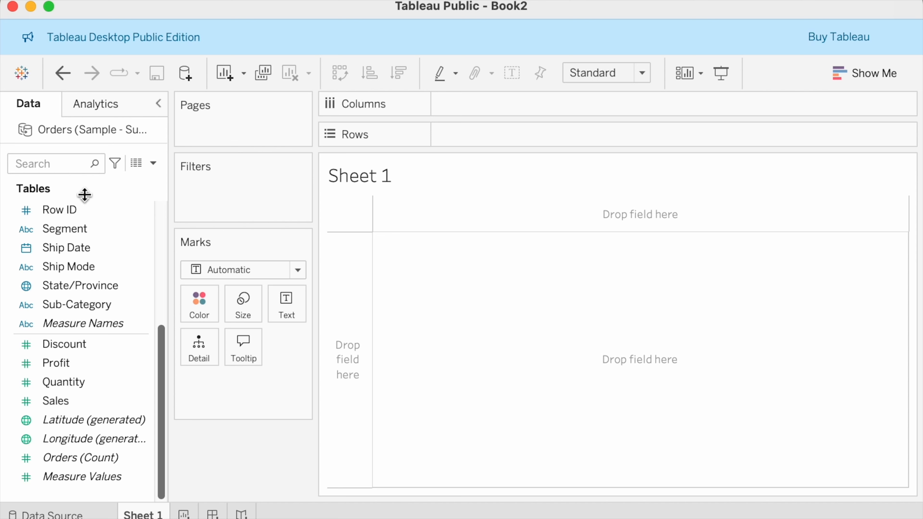
scroll(100, 237, "up", 5)
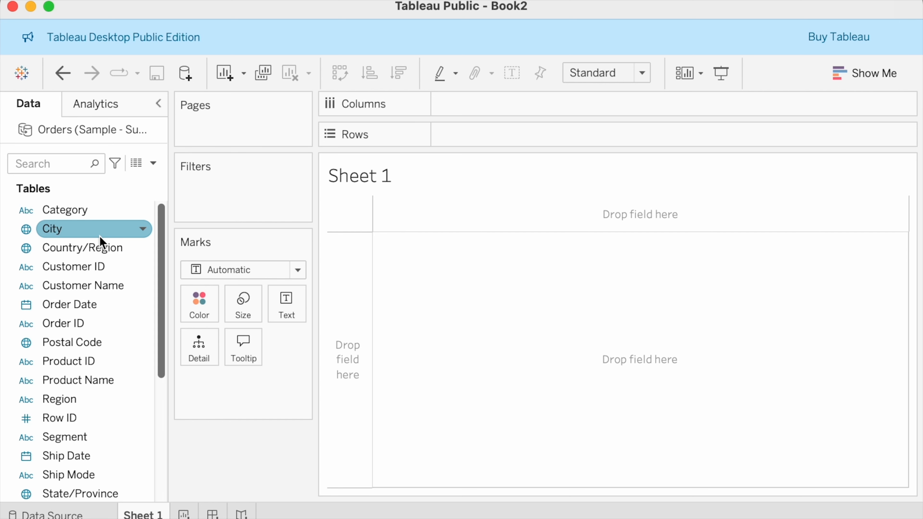
scroll(100, 236, "down", 3)
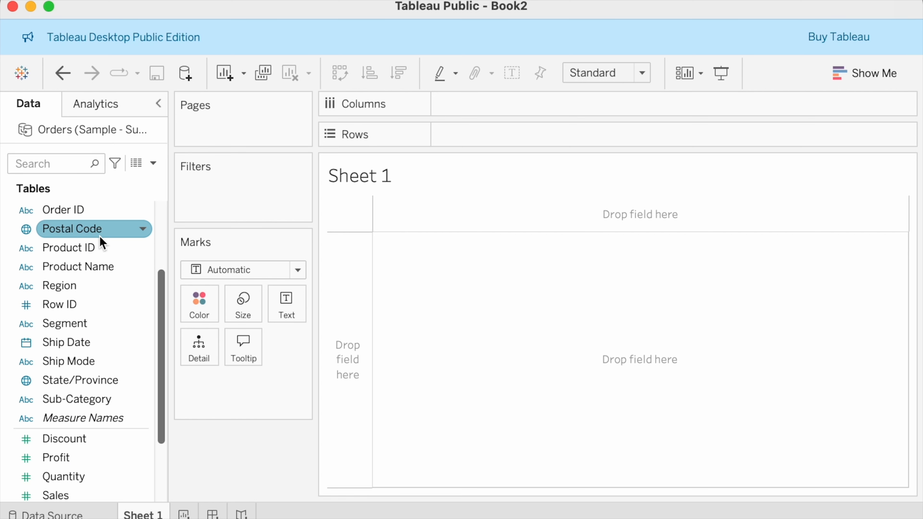
scroll(100, 236, "down", 2)
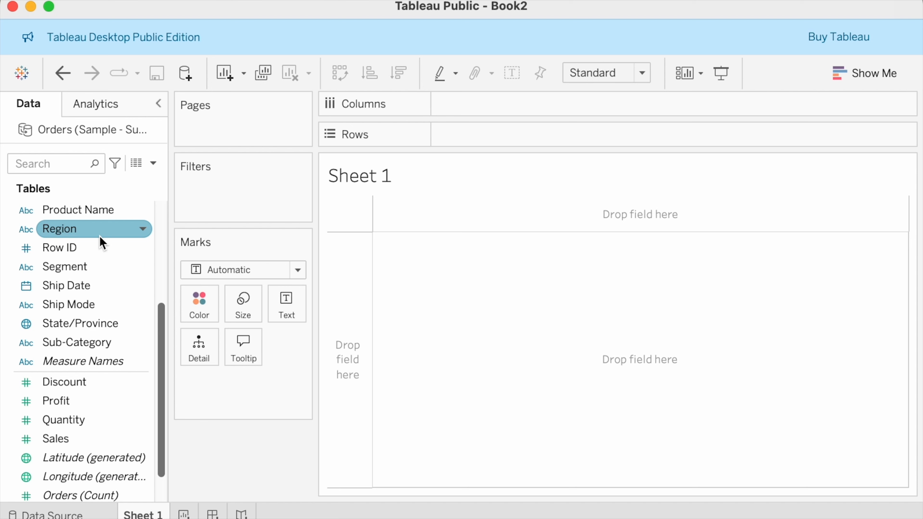
scroll(100, 237, "up", 5)
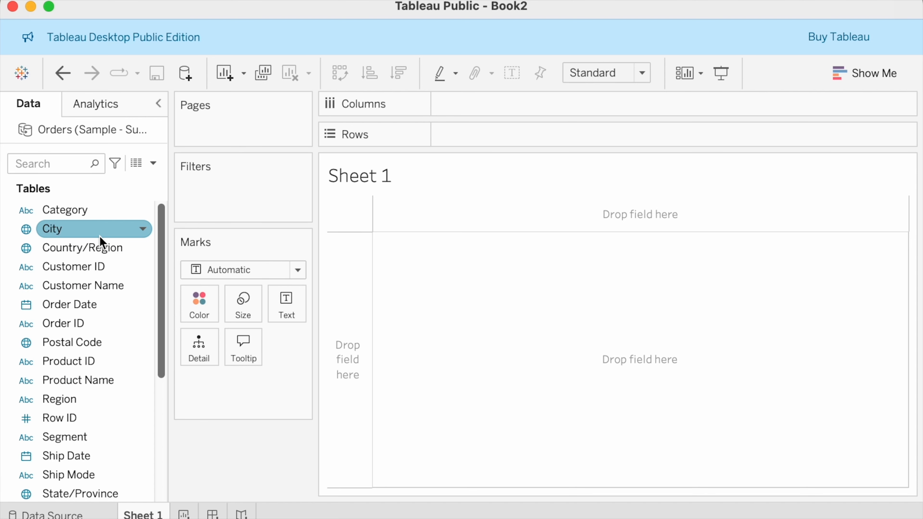
scroll(100, 236, "down", 5)
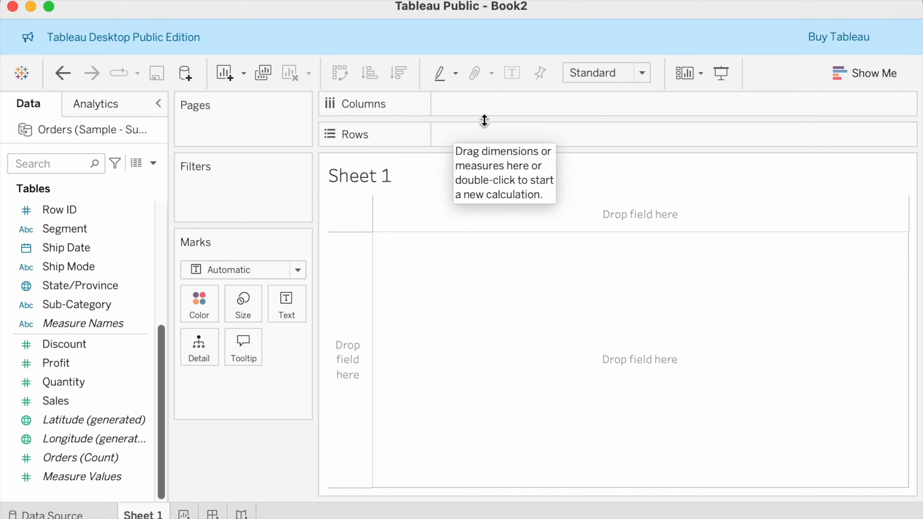
- Examine the chart types offered by Show Me and the fields they require
left_click(858, 84)
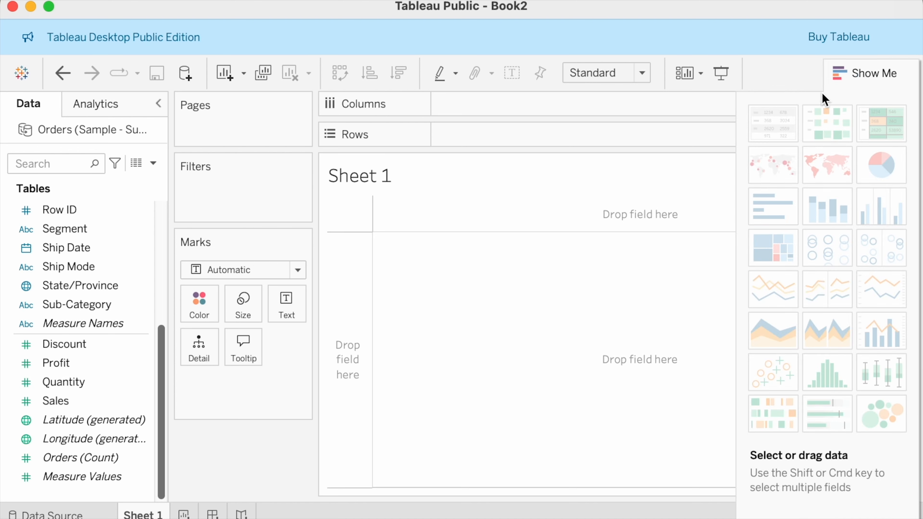
mouse_move(762, 125)
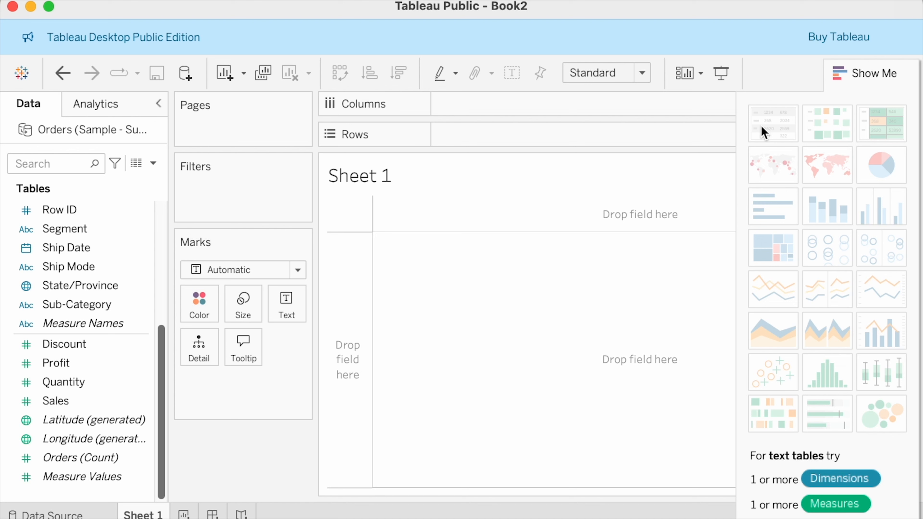
mouse_move(759, 163)
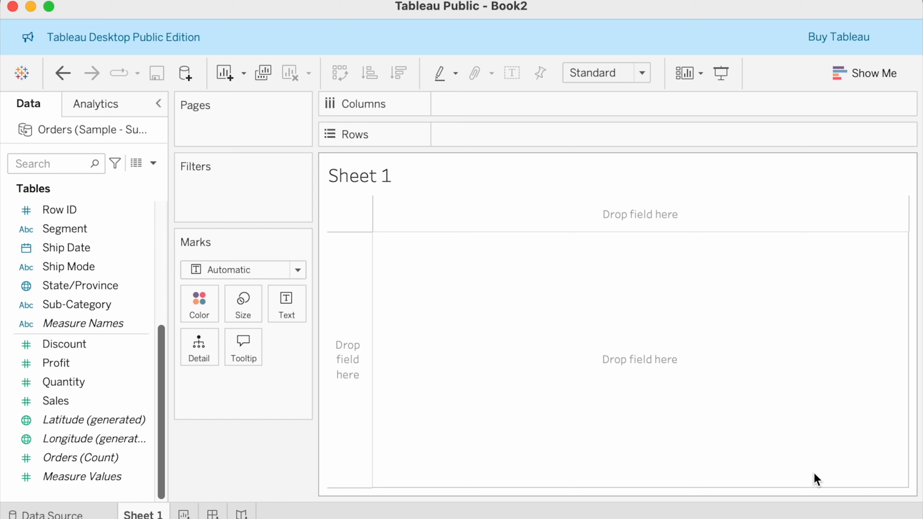
- Plot Sales by year of Order Date, with Order Date in Columns and Sales in Rows, keeping the mark type Automatic
scroll(54, 266, "up", 5)
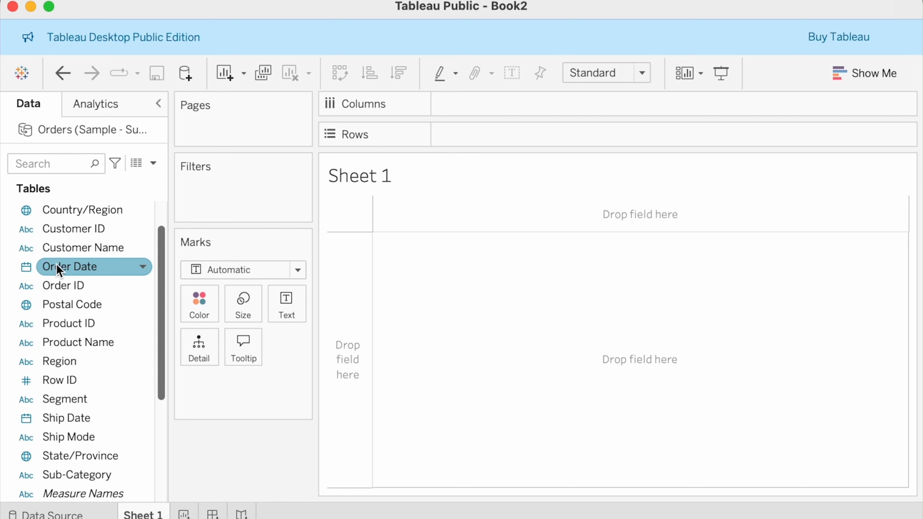
left_click_drag(58, 269, 468, 114)
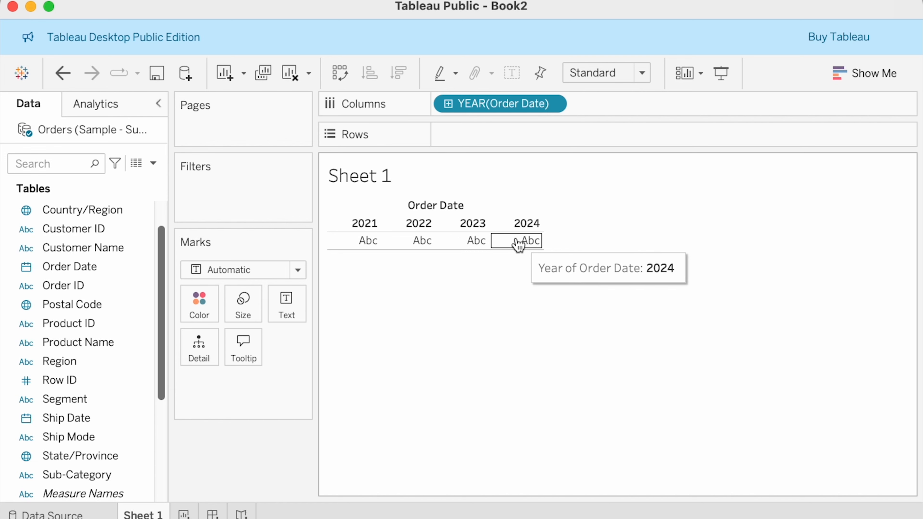
scroll(86, 393, "down", 5)
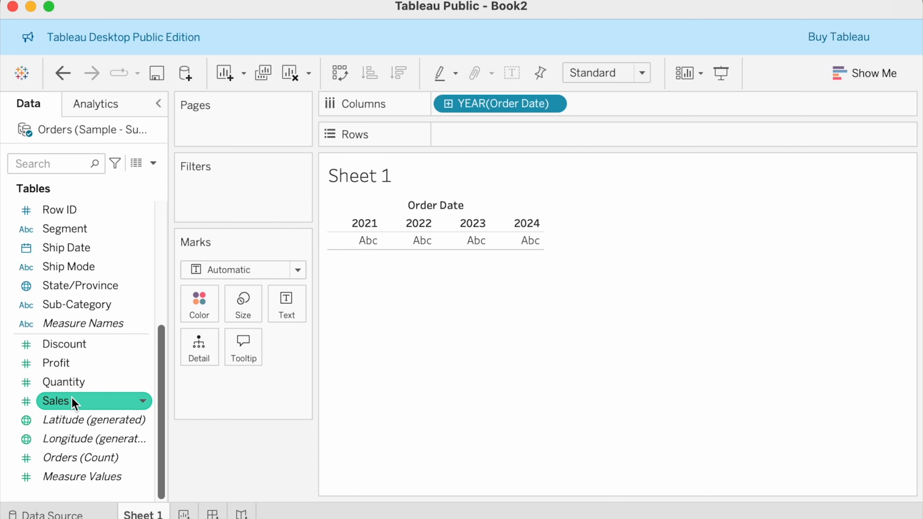
left_click_drag(71, 397, 503, 136)
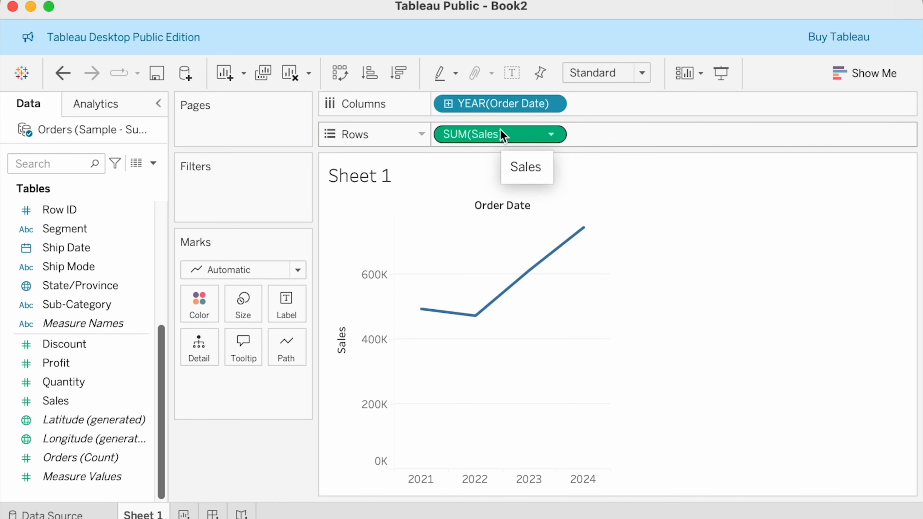
left_click(222, 272)
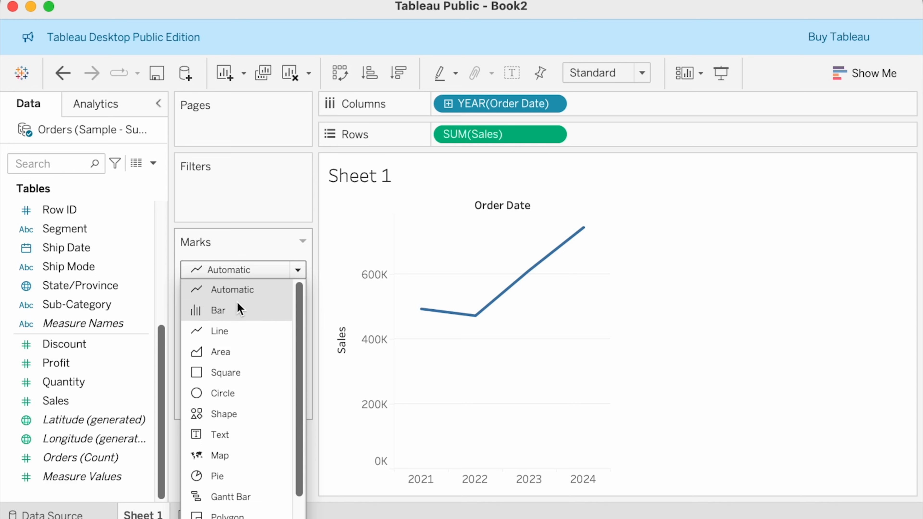
left_click(243, 288)
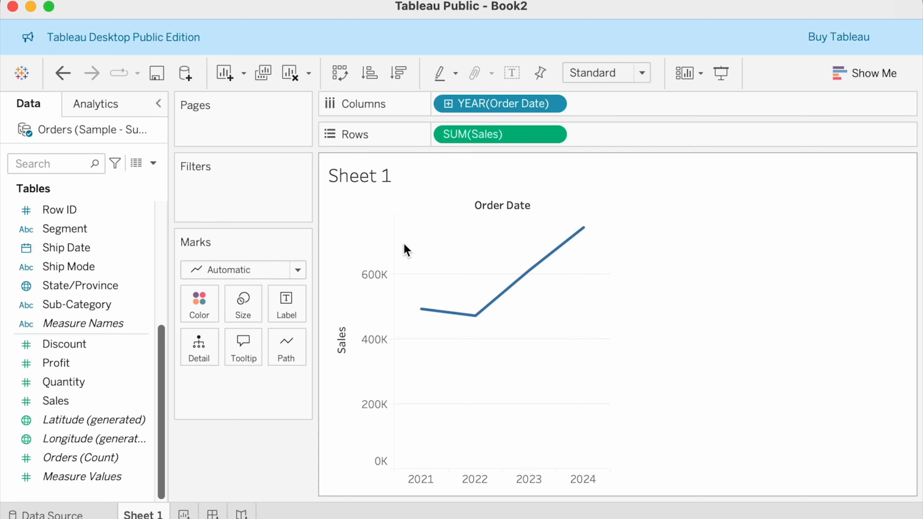
- Examine the Sales values for individual order years along the line chart
mouse_move(428, 309)
mouse_move(490, 314)
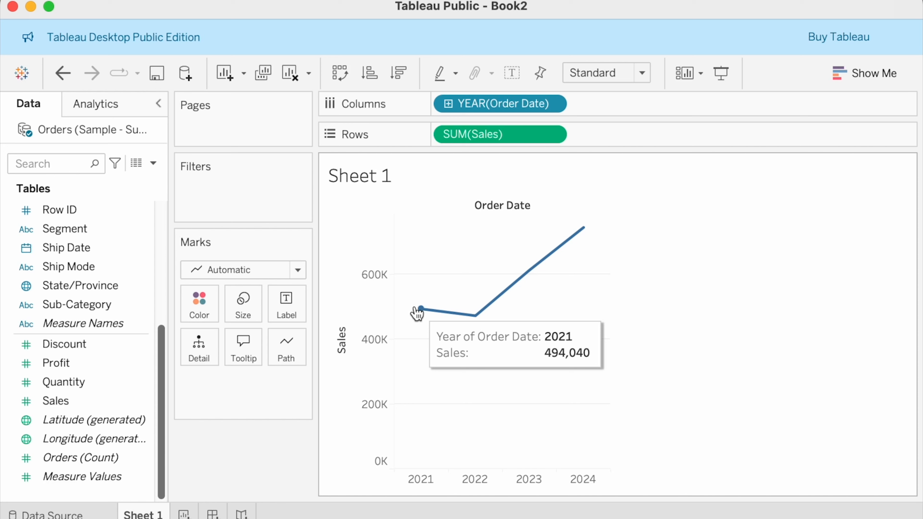
mouse_move(586, 232)
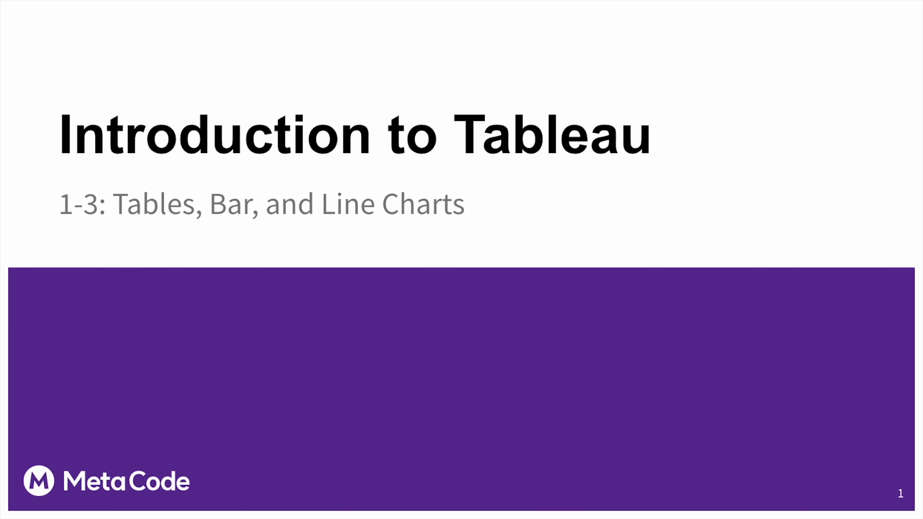
left_click(854, 500)
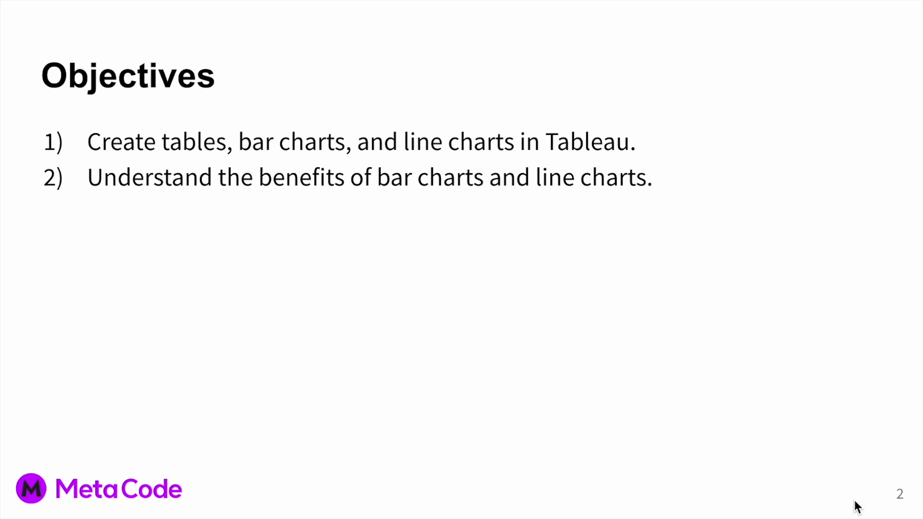
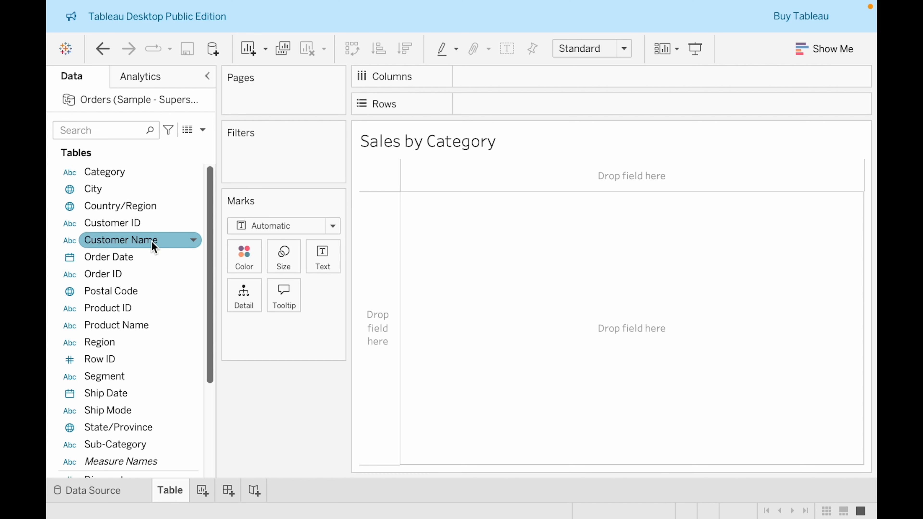
- Build a text table of Sales with the year of Order Date in Columns, Category in Rows and Sales on Text
left_click_drag(151, 260, 616, 83)
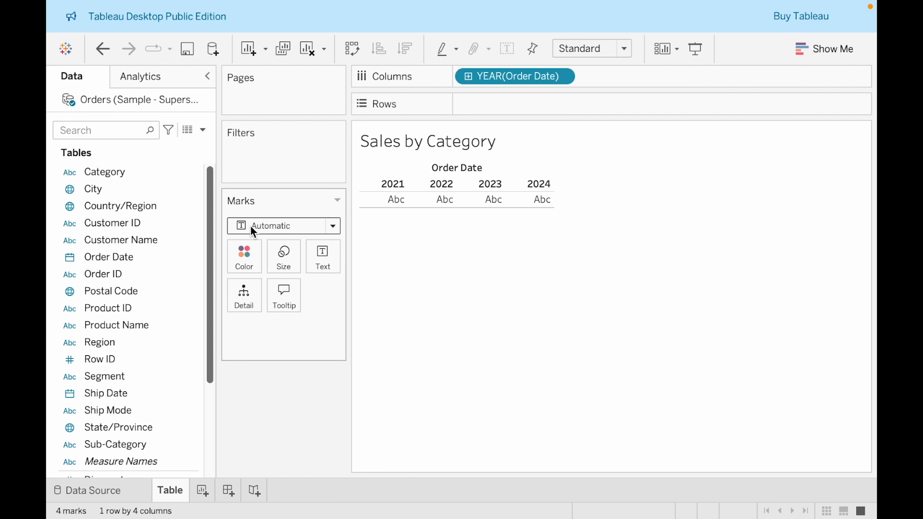
left_click_drag(105, 172, 527, 107)
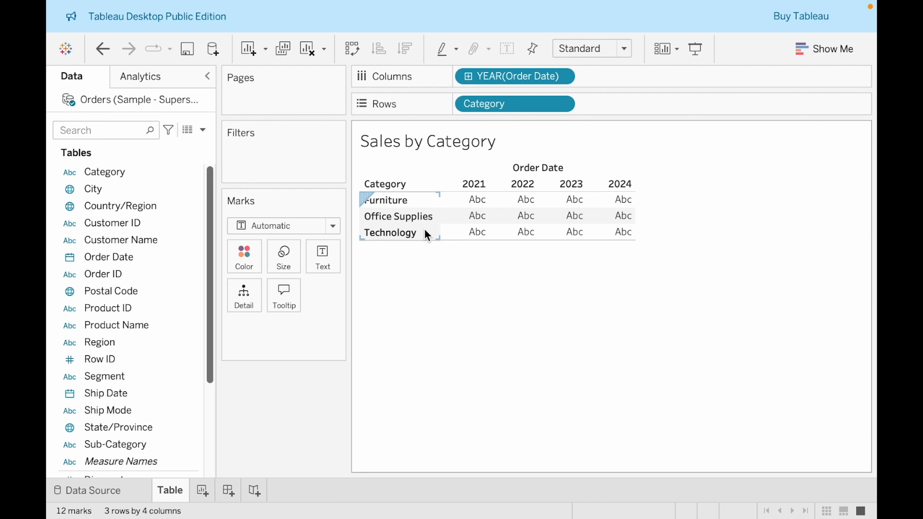
scroll(178, 258, "down", 3)
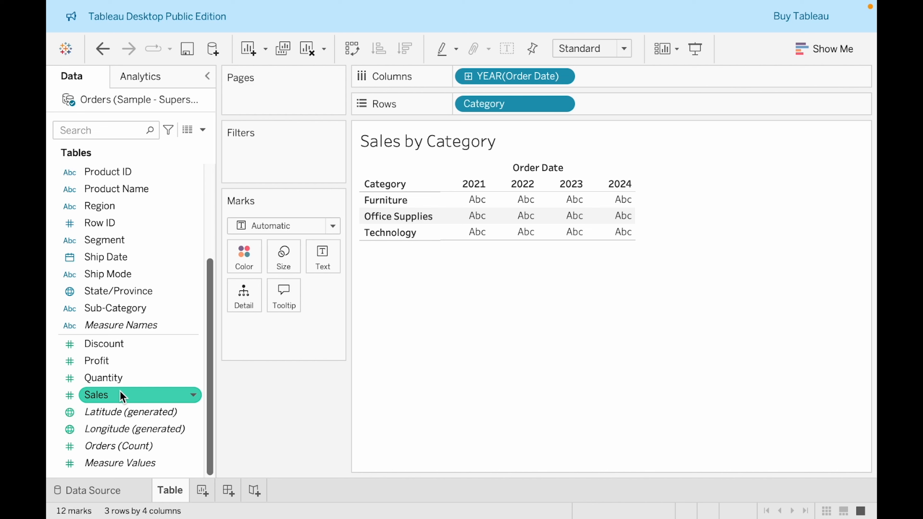
left_click(102, 392)
left_click_drag(102, 396, 310, 251)
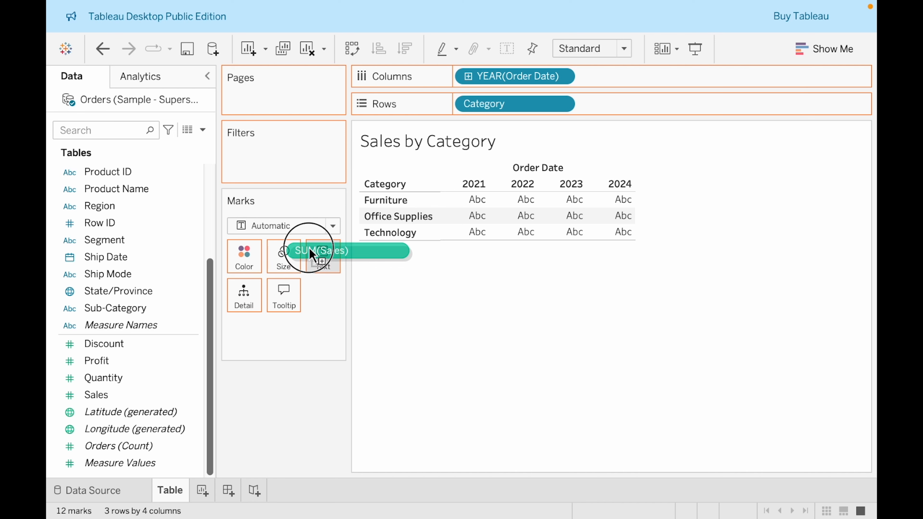
left_click_drag(310, 248, 308, 246)
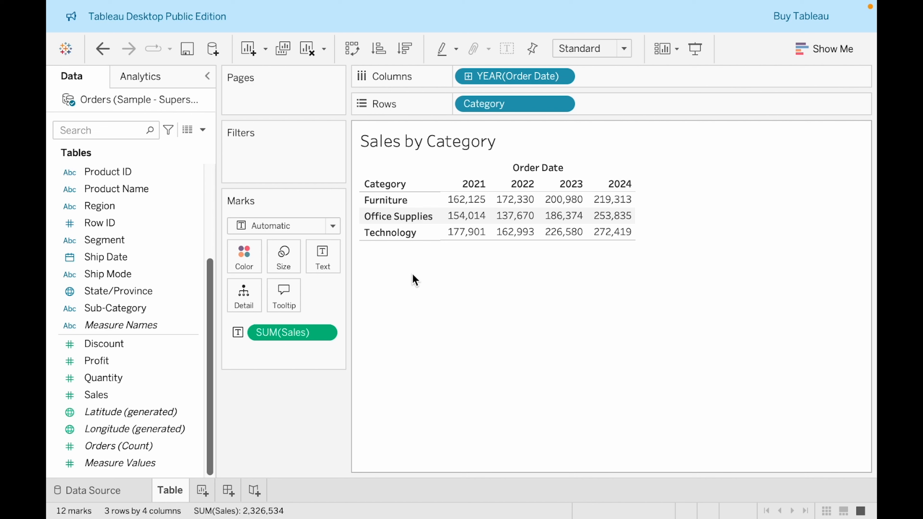
mouse_move(472, 199)
mouse_move(500, 238)
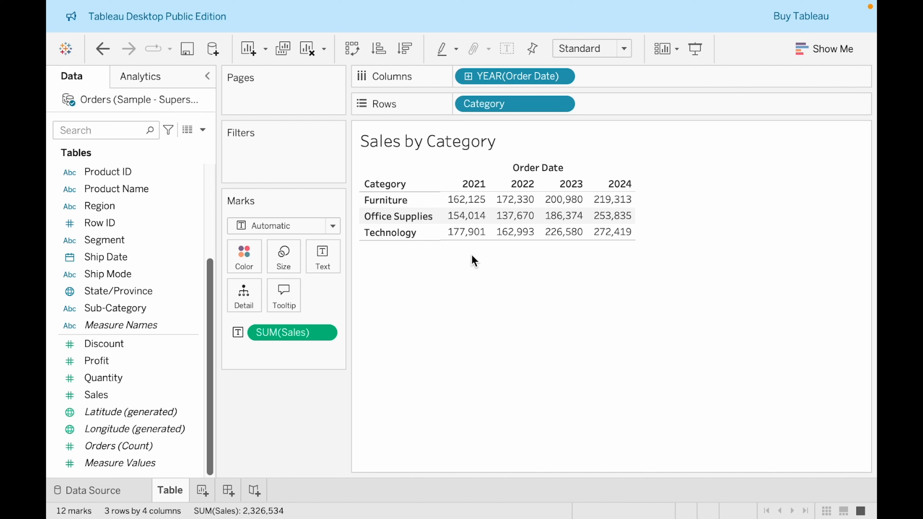
- Apply the Percent of Total quick table calculation to Sales and check the Furniture row's combined share across the years
left_click(321, 336)
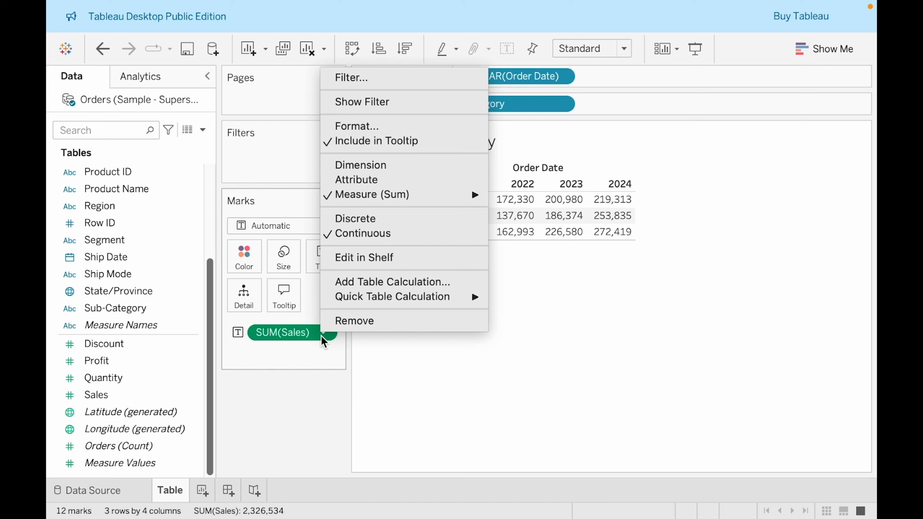
mouse_move(367, 301)
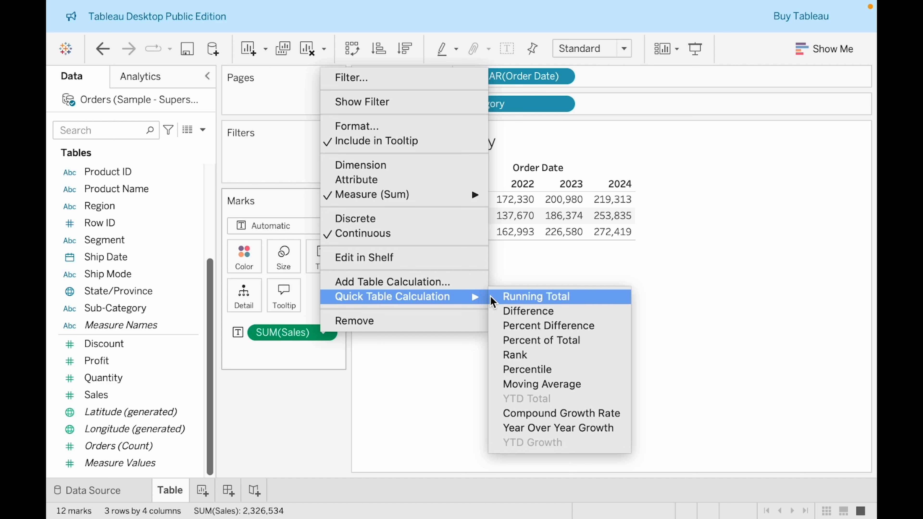
left_click(537, 340)
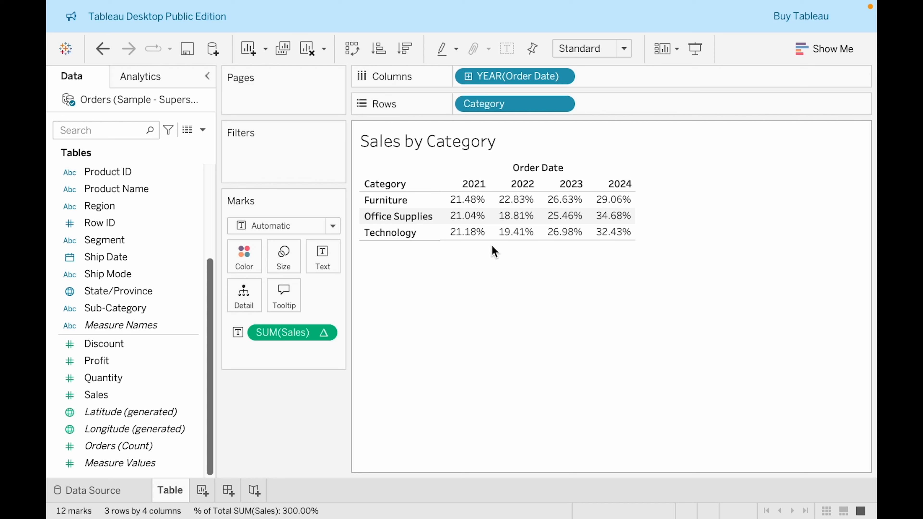
left_click_drag(468, 201, 618, 204)
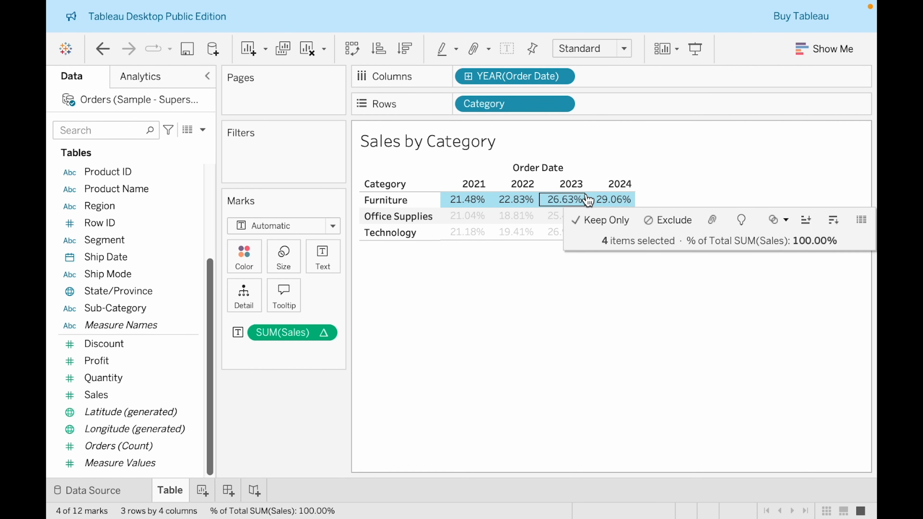
left_click(510, 256)
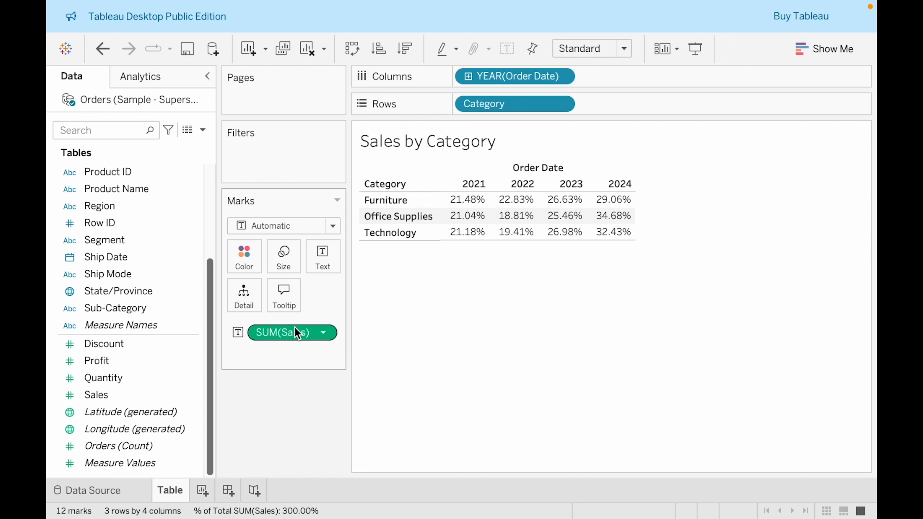
- Set the Sales percent of total to compute using Table (down)
right_click(297, 336)
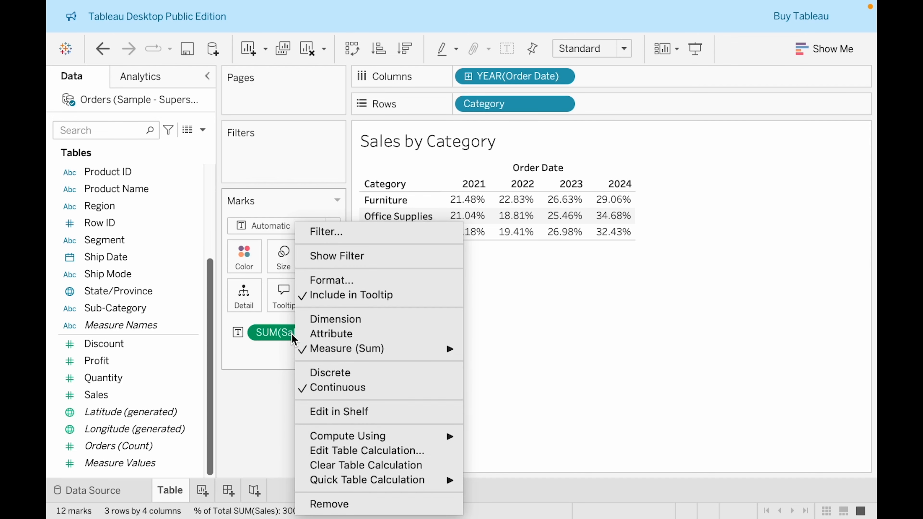
mouse_move(355, 436)
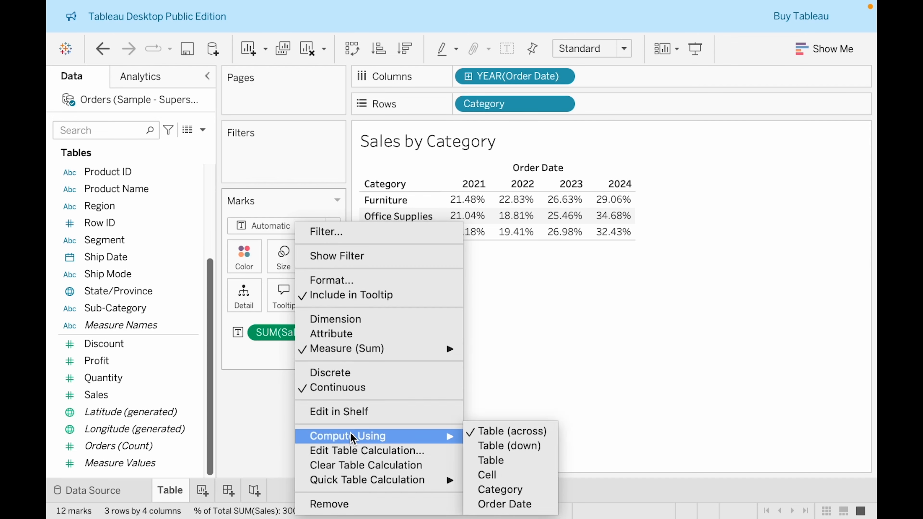
left_click(509, 445)
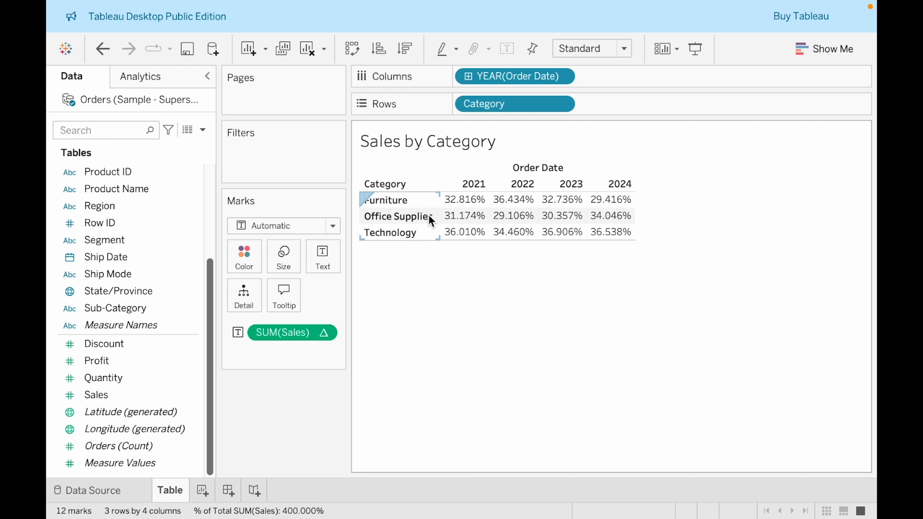
- Select the three category values of 2021 to check their combined percentage, keeping Order Date at year level
mouse_move(460, 202)
left_click_drag(461, 202, 487, 248)
left_click(441, 184)
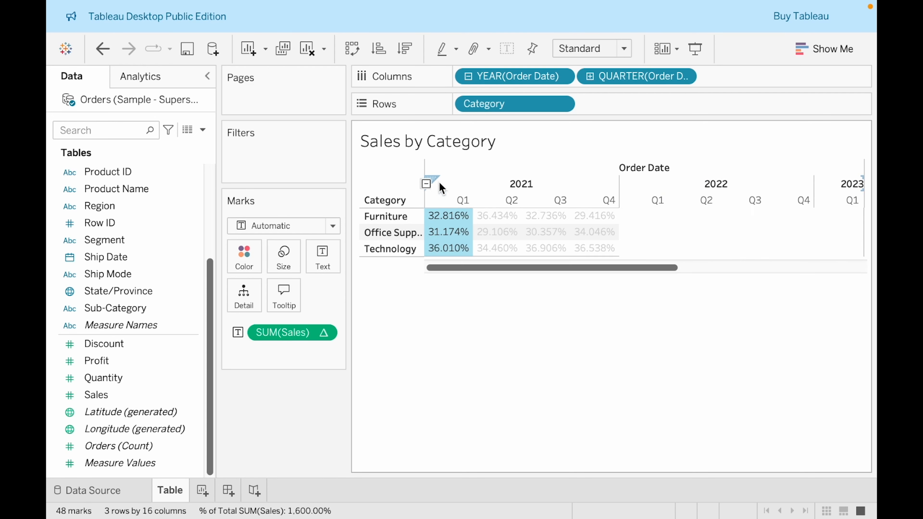
left_click(439, 197)
left_click_drag(446, 198, 463, 237)
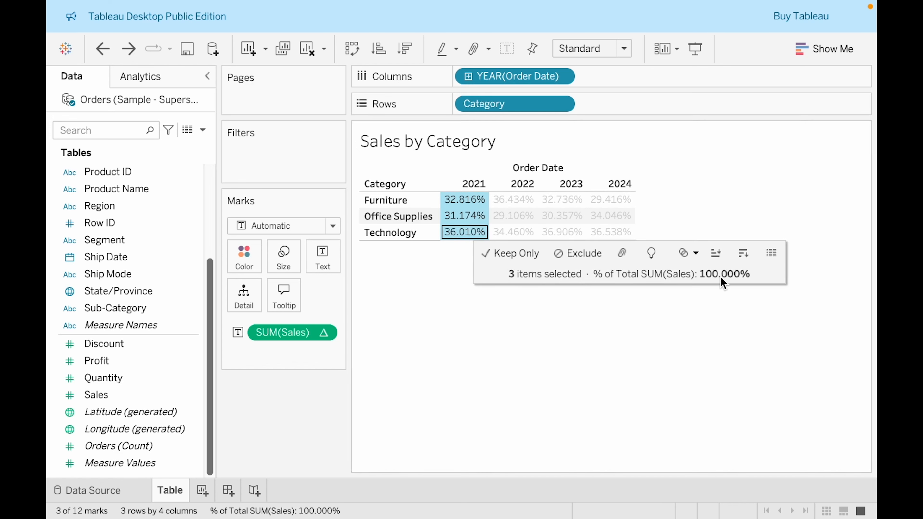
left_click(628, 328)
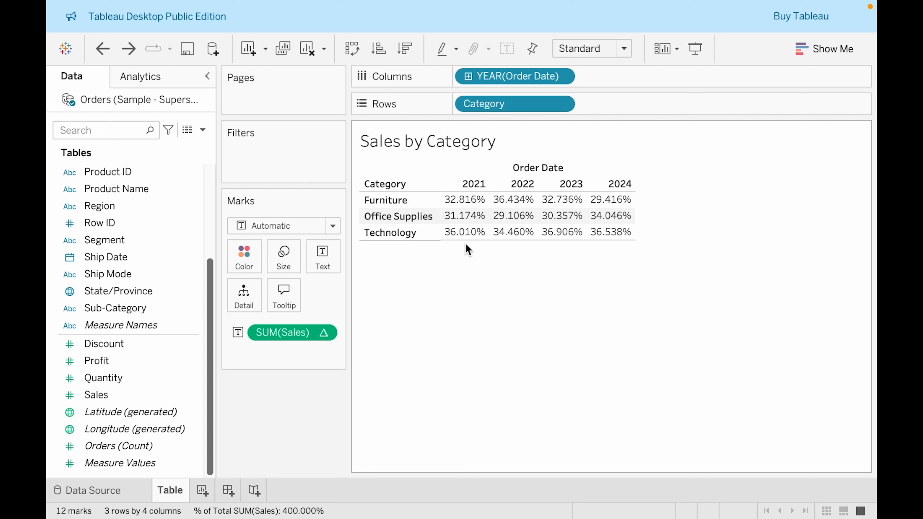
- Format the Sales percentages in the table's pane as Percentage with 0 decimal places
mouse_move(466, 218)
left_click_drag(217, 124, 211, 123)
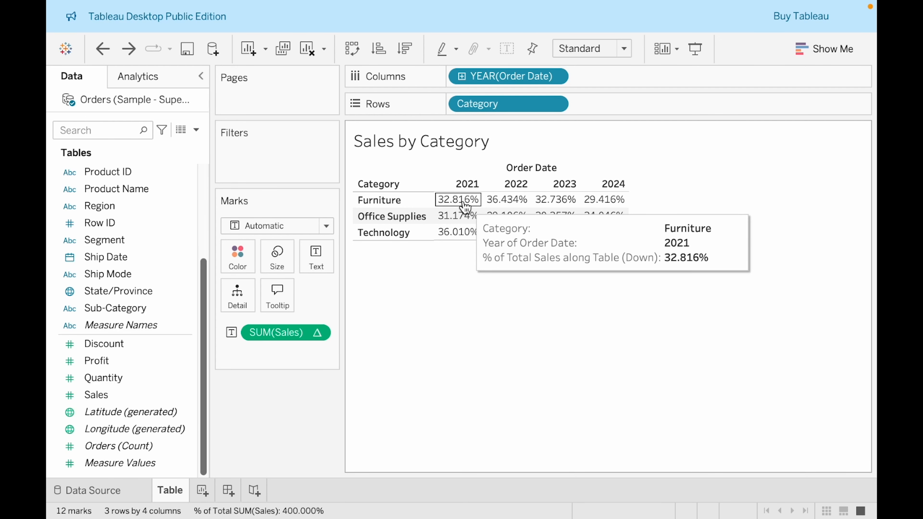
right_click(283, 333)
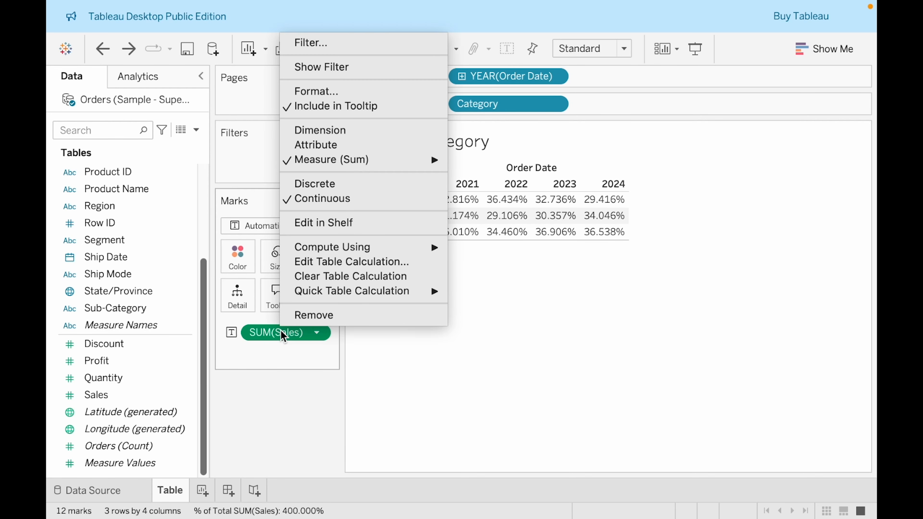
left_click(344, 90)
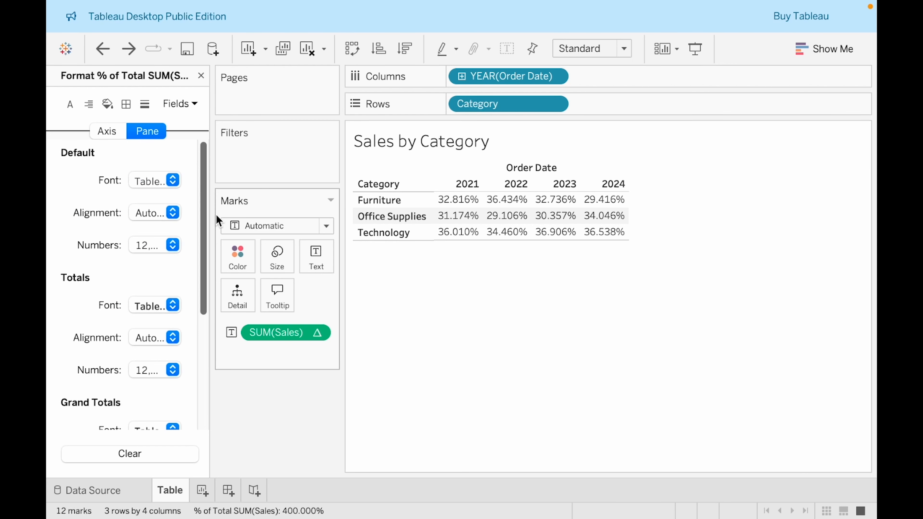
left_click_drag(211, 213, 309, 214)
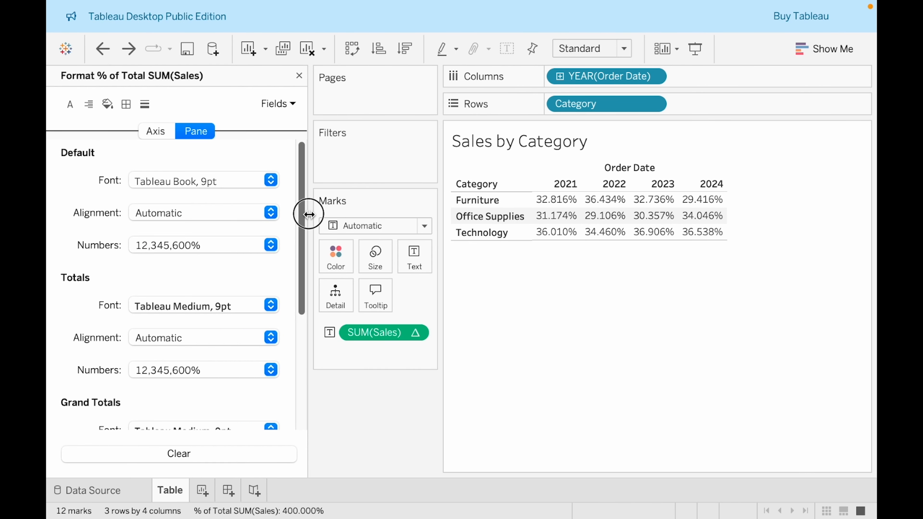
left_click(196, 245)
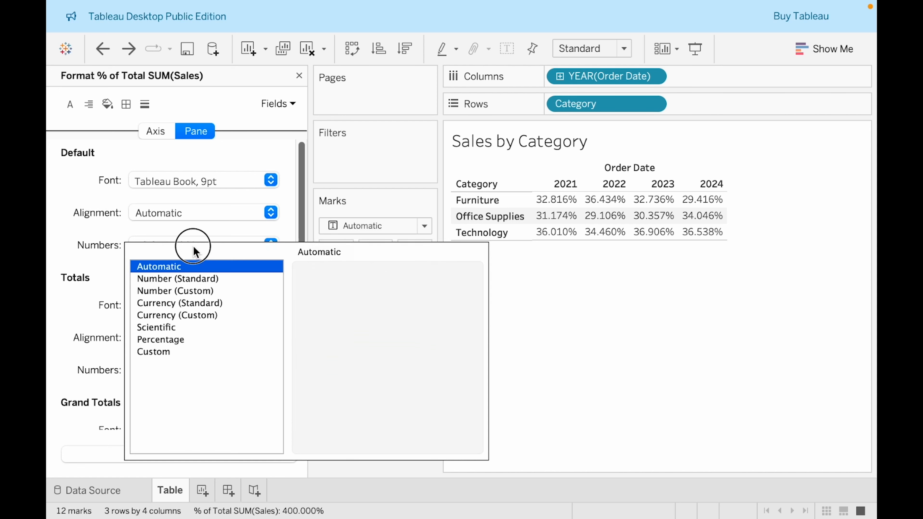
left_click(174, 339)
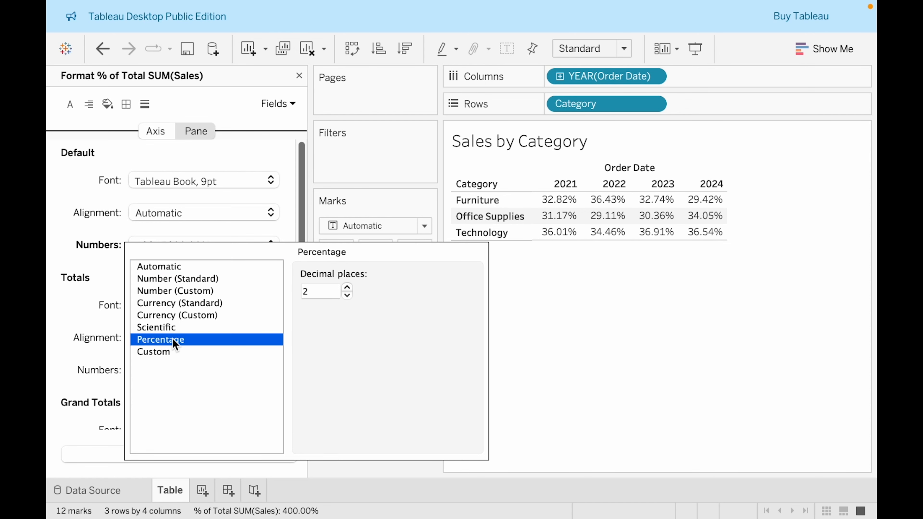
left_click(347, 295)
left_click(347, 295)
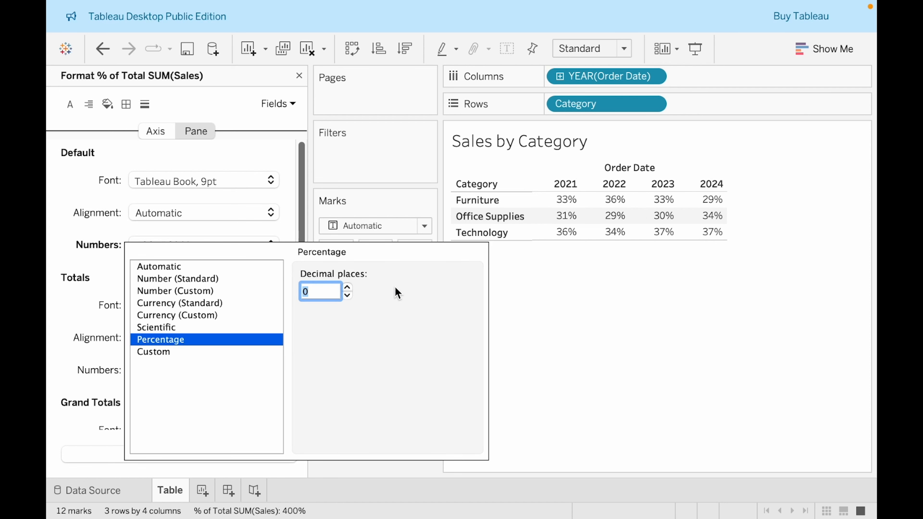
left_click(511, 287)
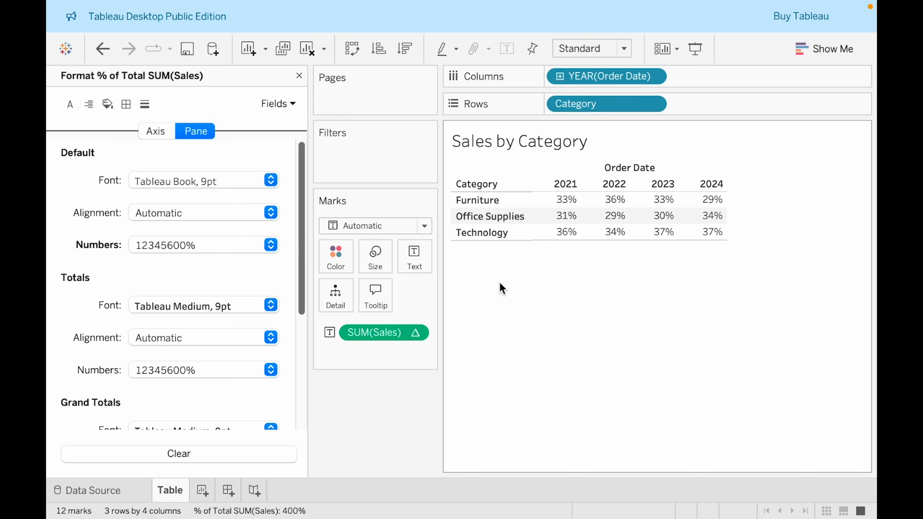
left_click_drag(308, 304, 198, 301)
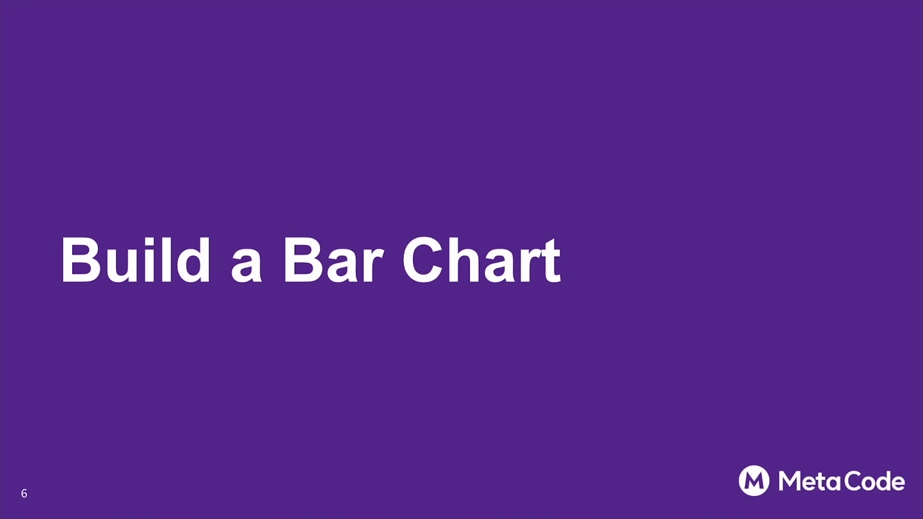
key("Right")
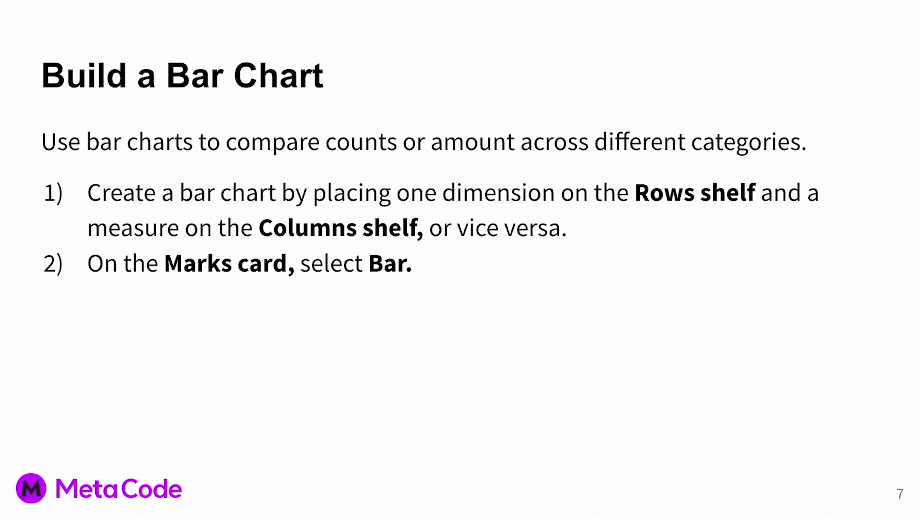
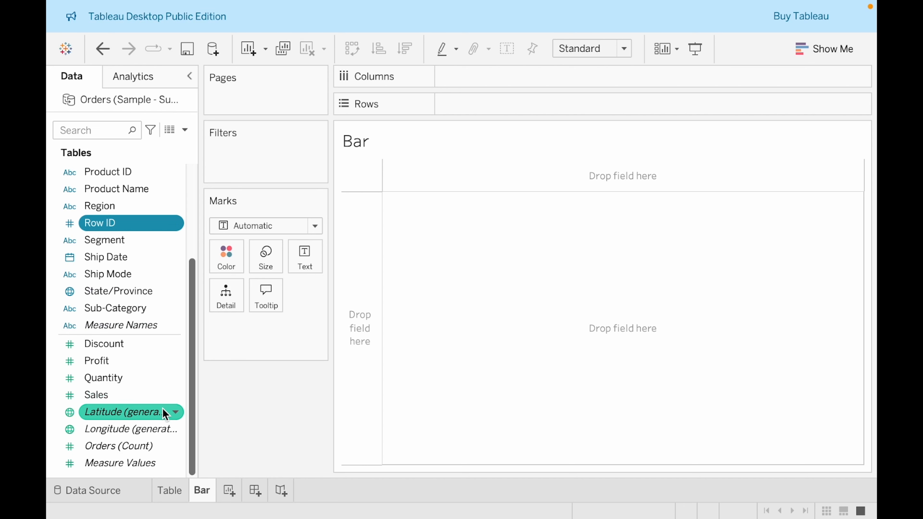
- Build a bar chart on the Bar sheet with Sales in Columns and the year of Order Date ahead of Category in Rows
left_click_drag(128, 400, 473, 78)
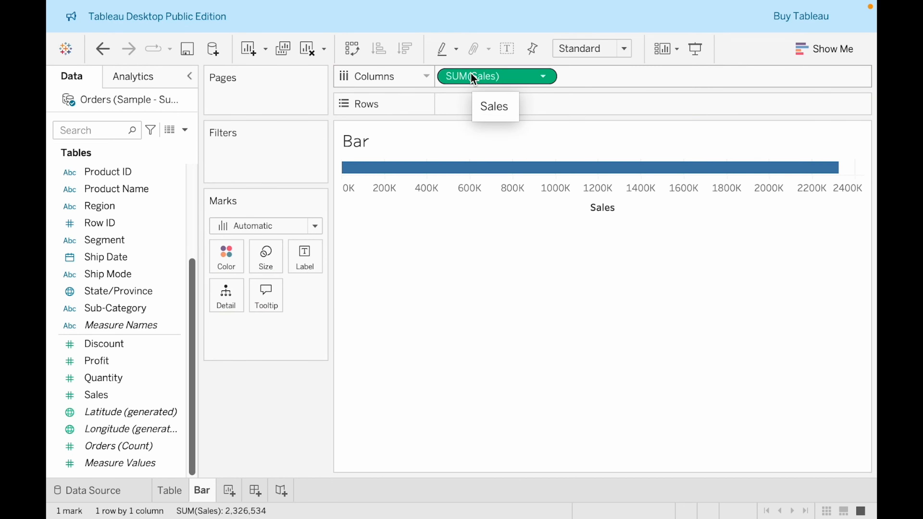
scroll(163, 197, "up", 4)
left_click_drag(130, 174, 455, 115)
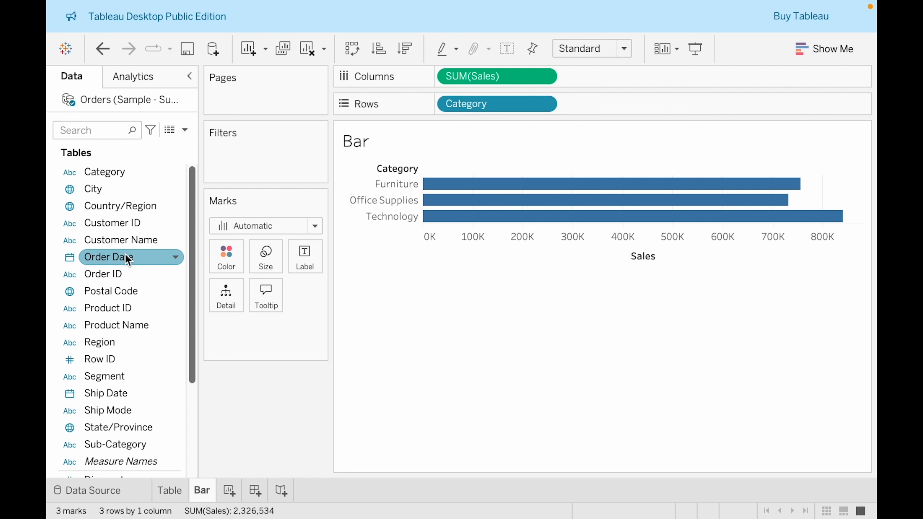
left_click_drag(125, 253, 444, 111)
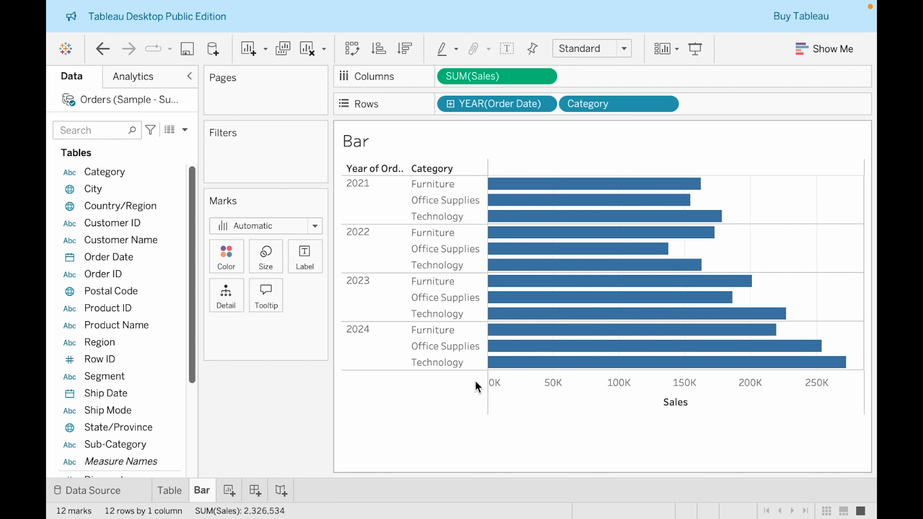
- Check the Table sheet and set the Bar sheet's title to "Sales by Category" in place of the sheet name placeholder
left_click(178, 497)
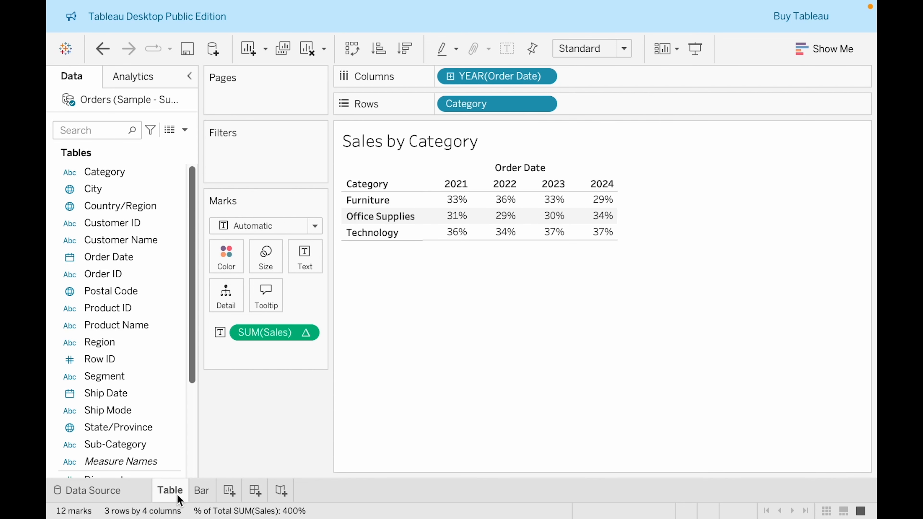
left_click(196, 494)
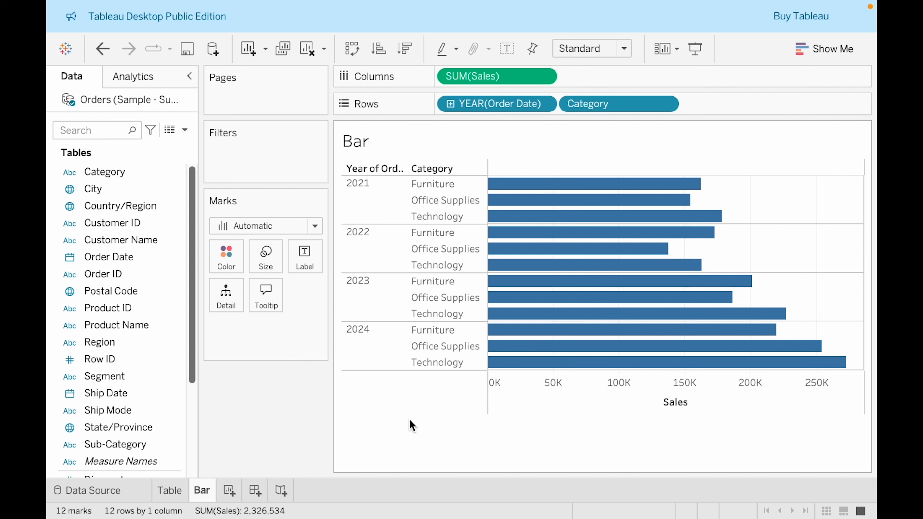
double_click(374, 145)
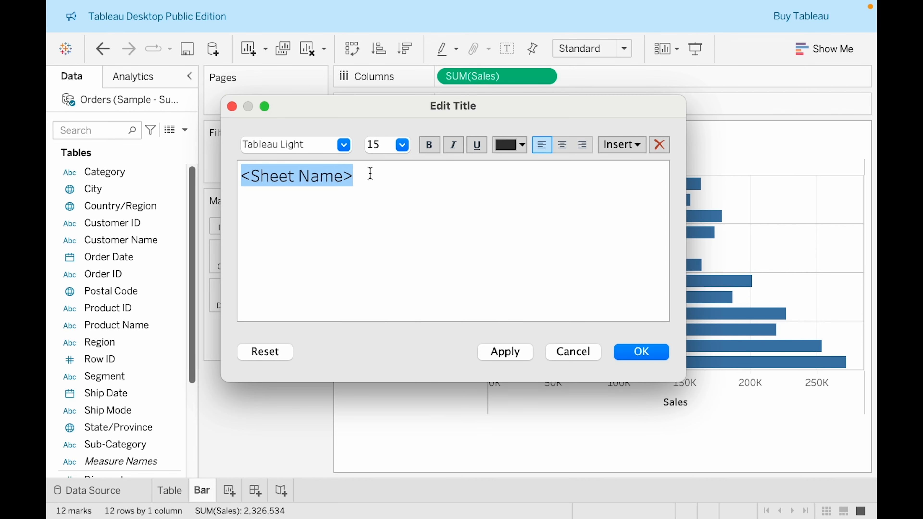
key("BackSpace")
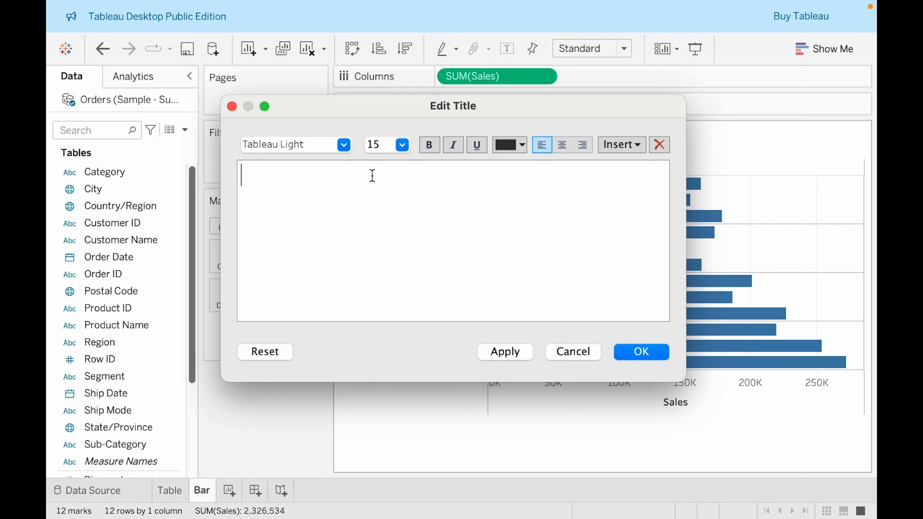
type("Sales by Category")
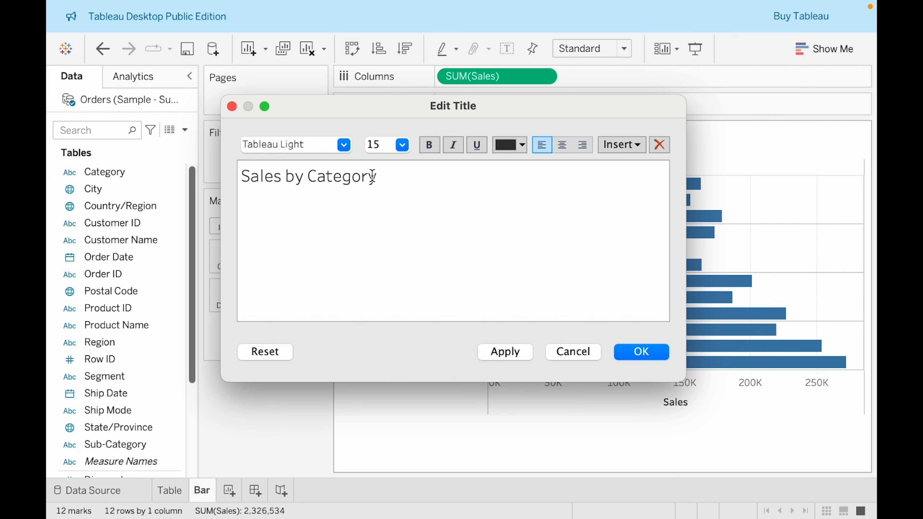
left_click(636, 357)
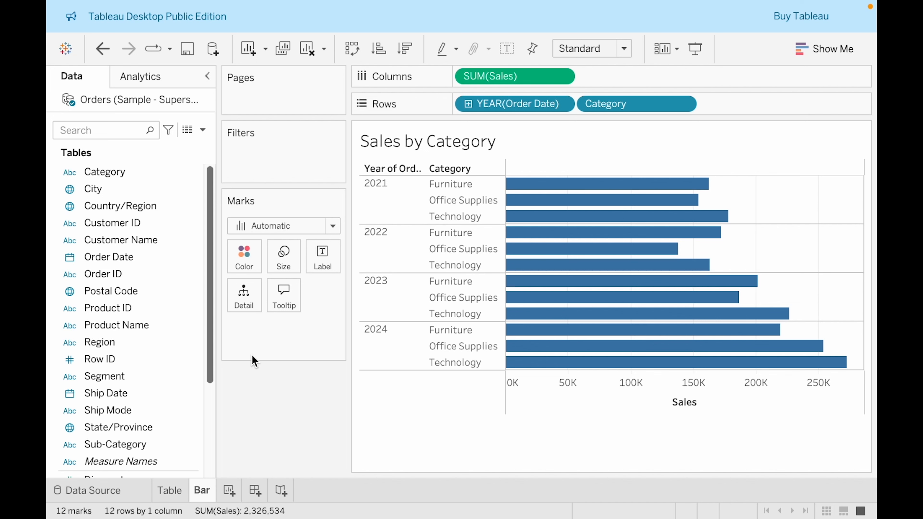
- Color the bars by Category and choose the Winter palette for editing the category colors
left_click_drag(166, 181, 235, 252)
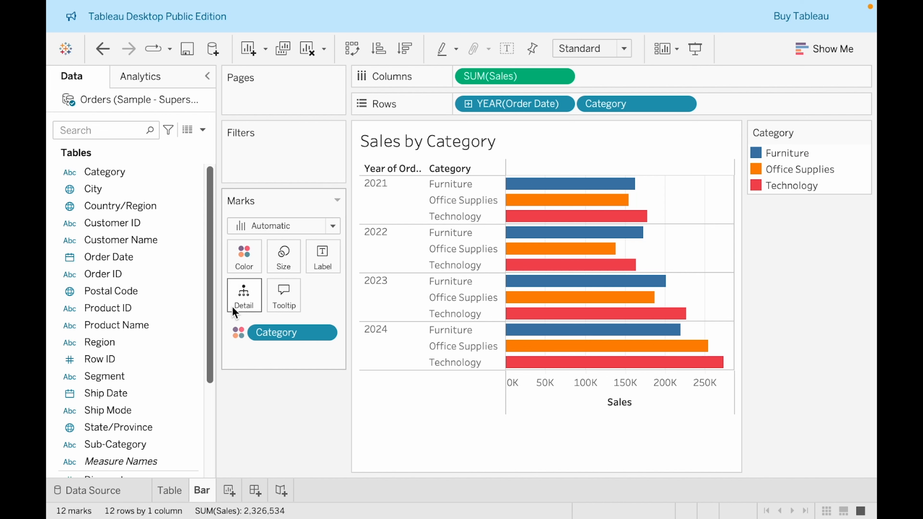
left_click(245, 263)
left_click(270, 310)
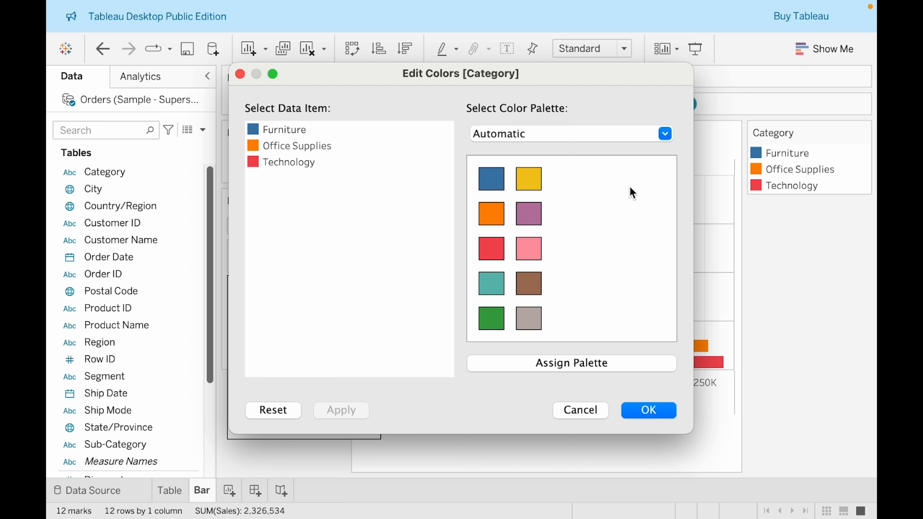
left_click(570, 138)
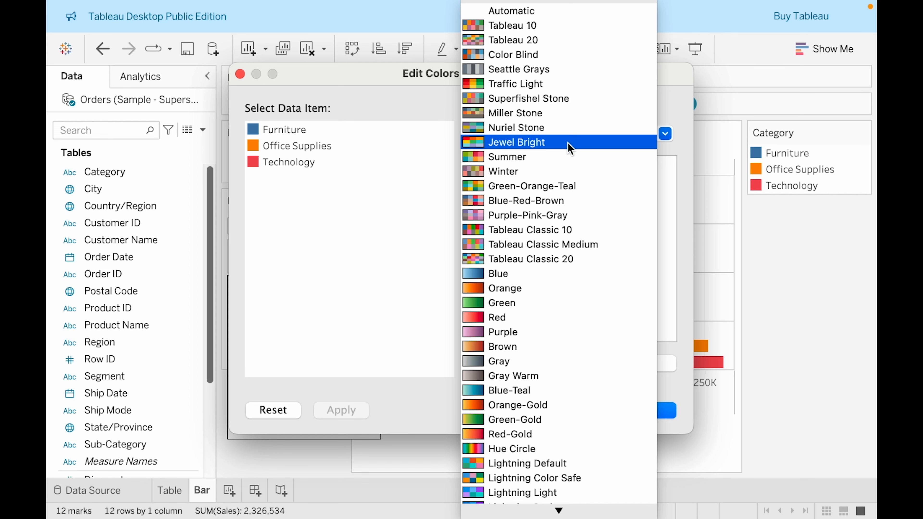
left_click(541, 170)
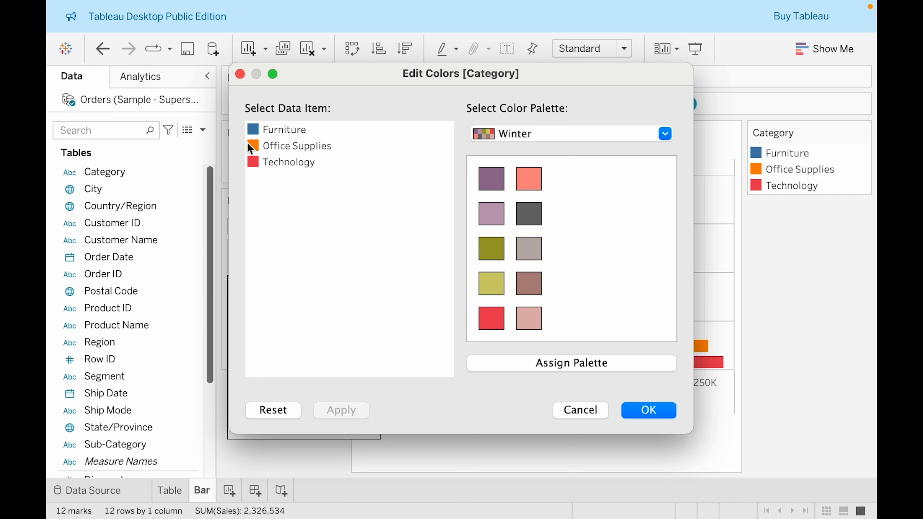
- Assign Winter palette colors to the categories: dark purple for Furniture, olive green for Office Supplies and light pink for Technology
left_click(297, 134)
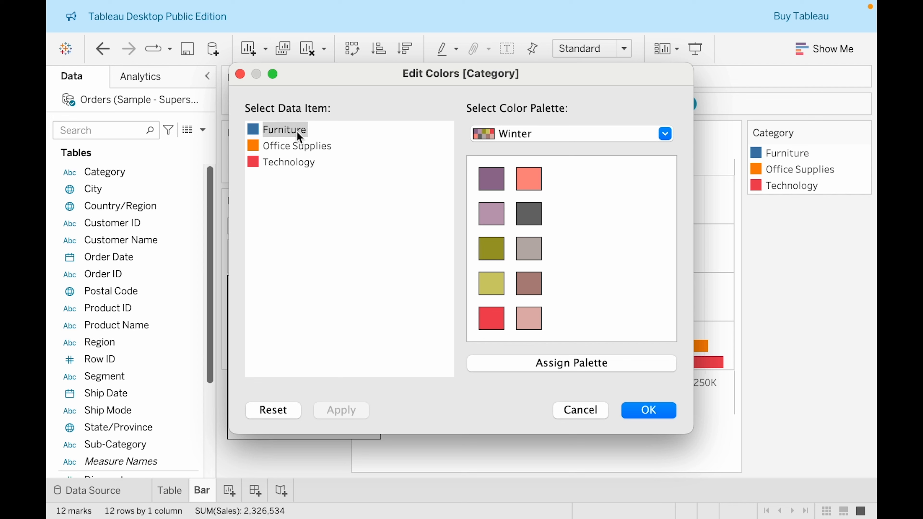
left_click(480, 180)
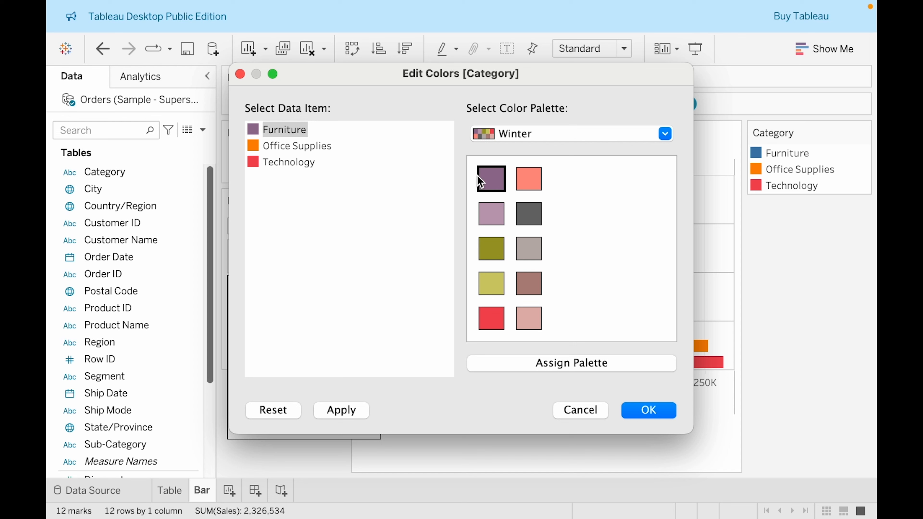
left_click(275, 149)
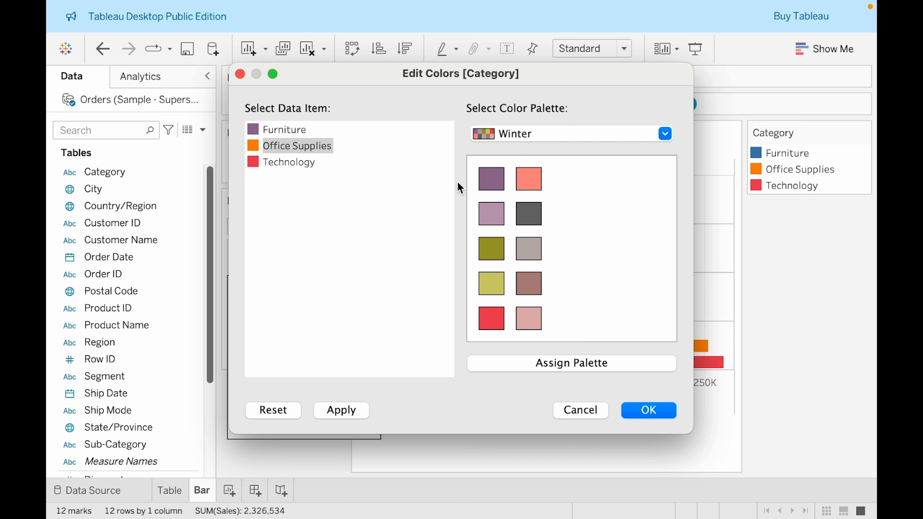
left_click(497, 241)
left_click(288, 167)
left_click(523, 219)
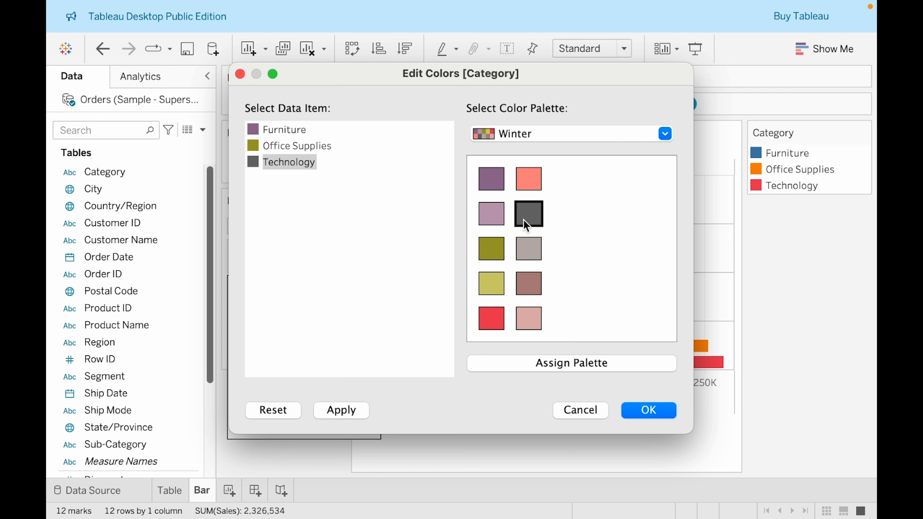
left_click(532, 319)
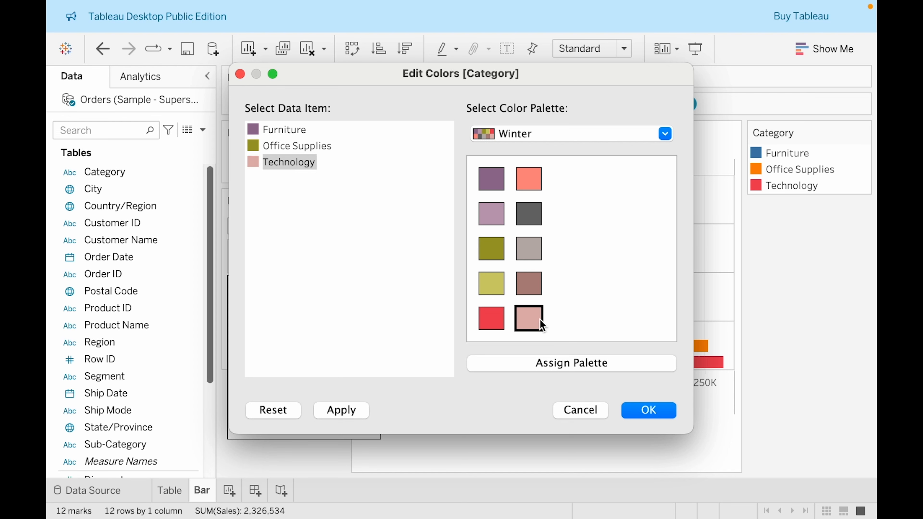
left_click(328, 324)
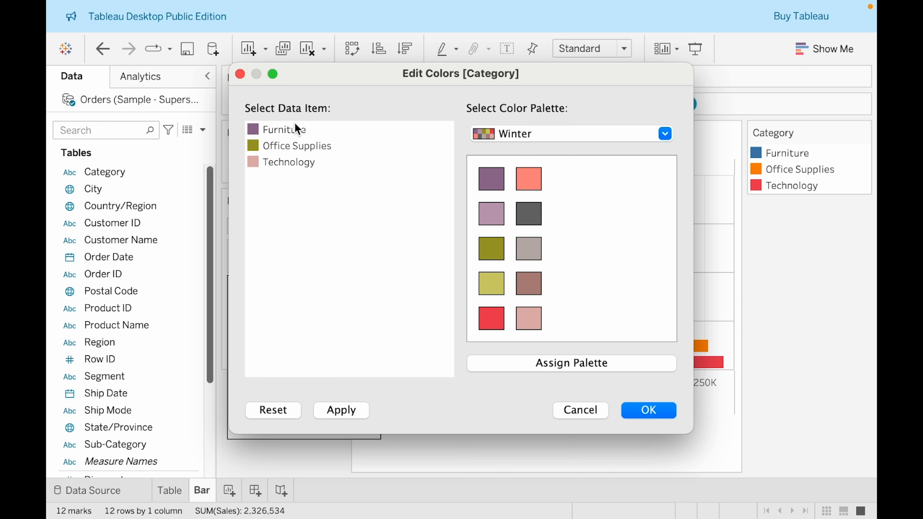
- View the custom color choices for Furniture, keep its dark purple, and apply the edited category colors to the chart
double_click(296, 131)
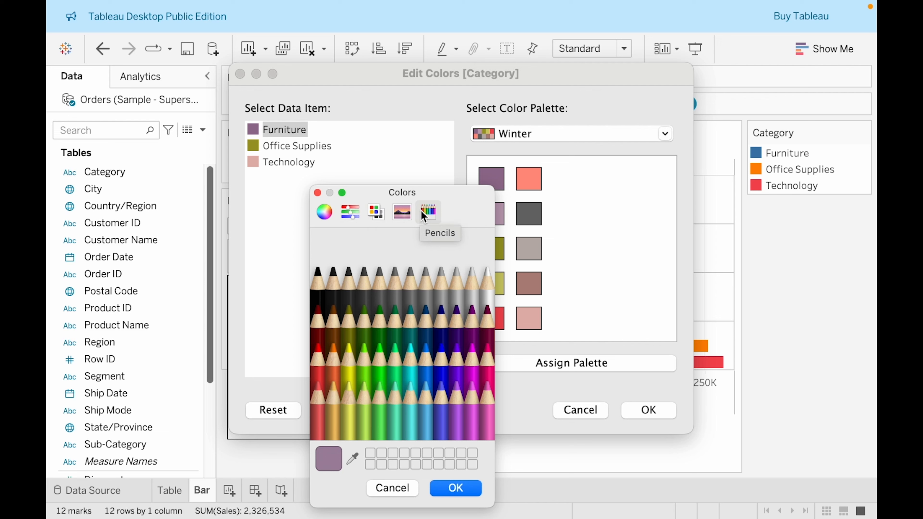
left_click(456, 488)
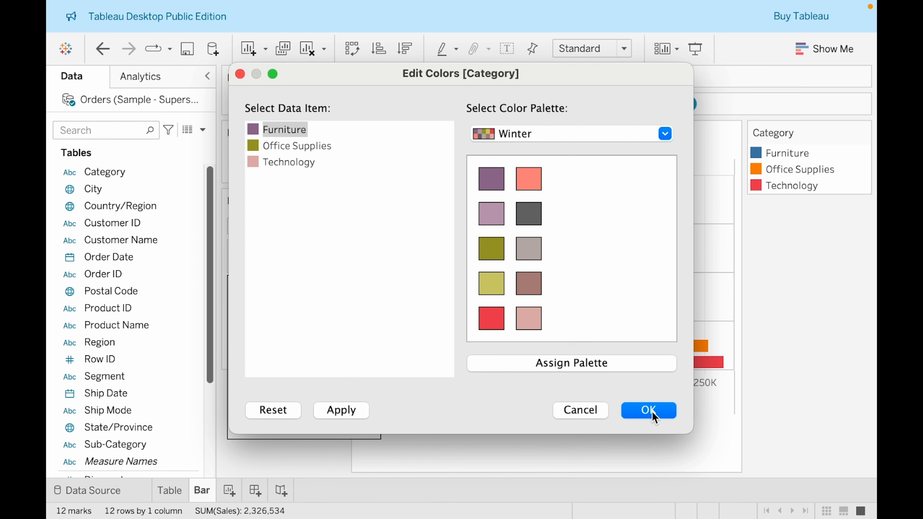
left_click(651, 410)
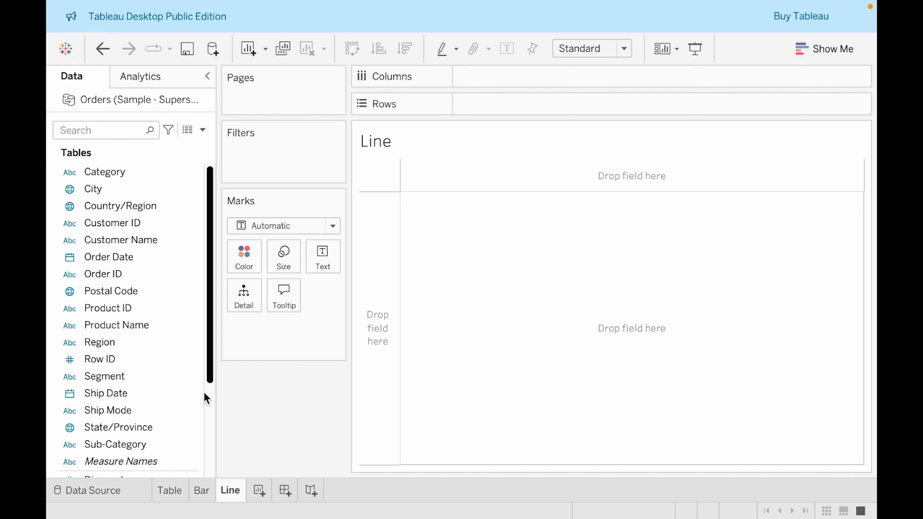
- Build a chart on the Line sheet with Sales in Rows and the year of Order Date in Columns, using the Line mark type
scroll(198, 385, "down", 3)
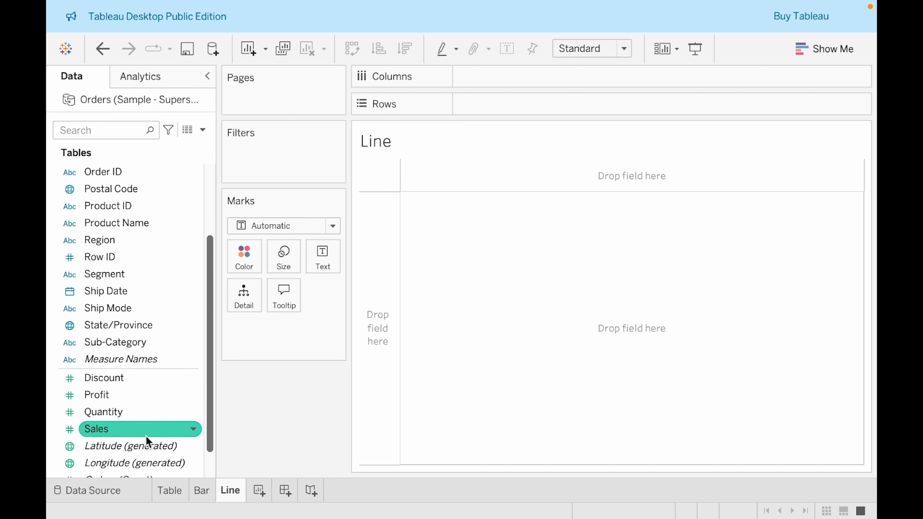
left_click_drag(146, 436, 504, 114)
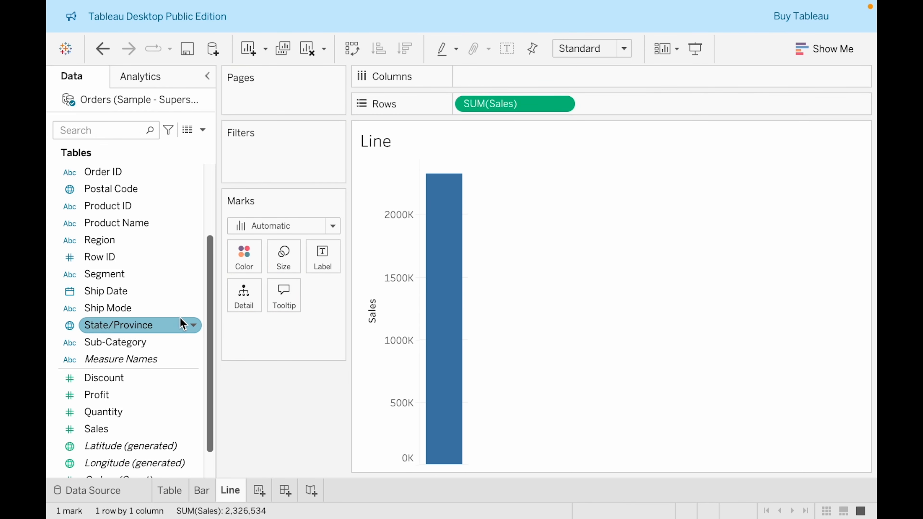
scroll(182, 324, "up", 3)
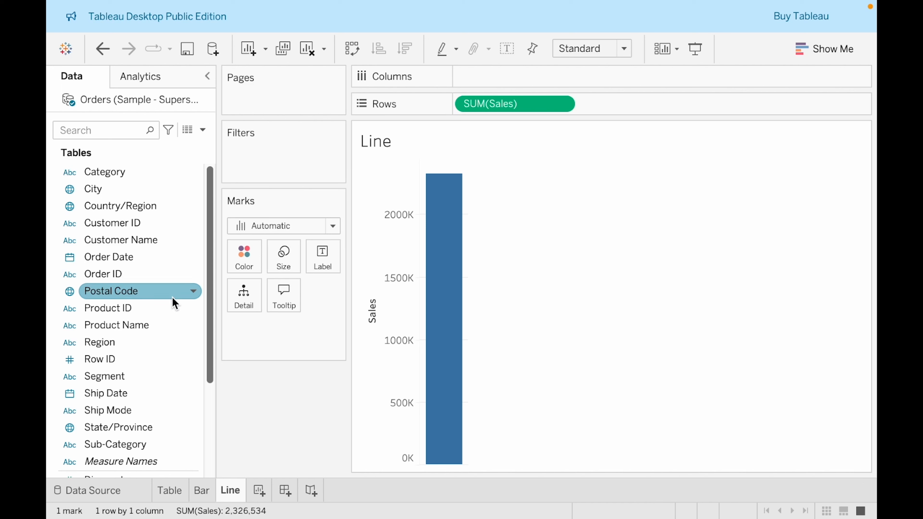
left_click_drag(121, 261, 473, 74)
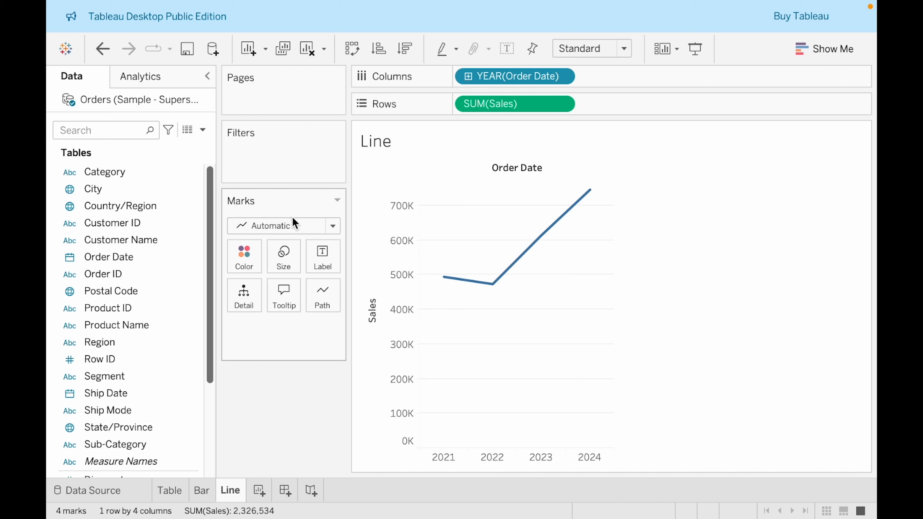
left_click(289, 229)
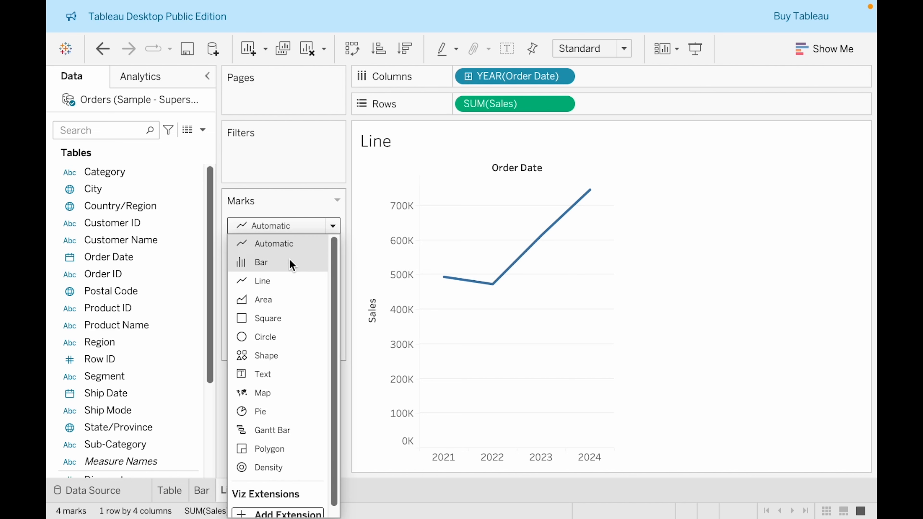
left_click(281, 276)
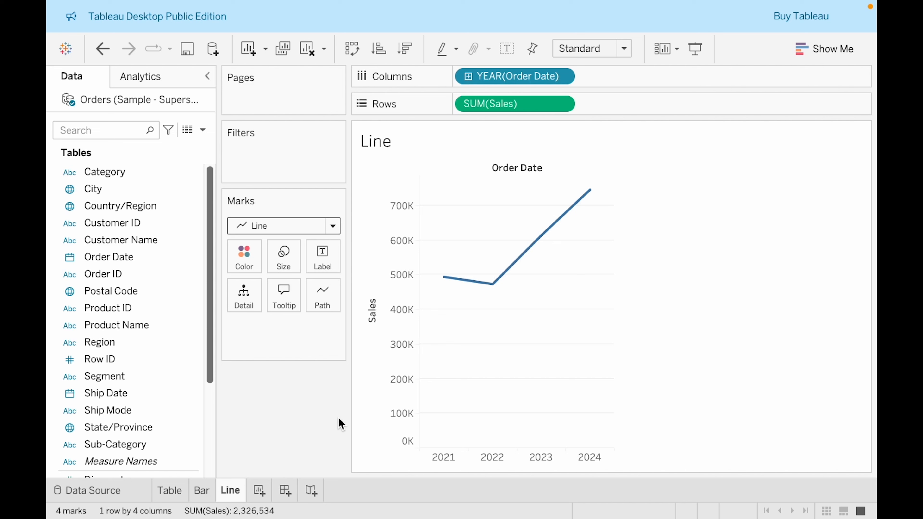
- Swap the line chart's rows and columns and swap them back
left_click(349, 49)
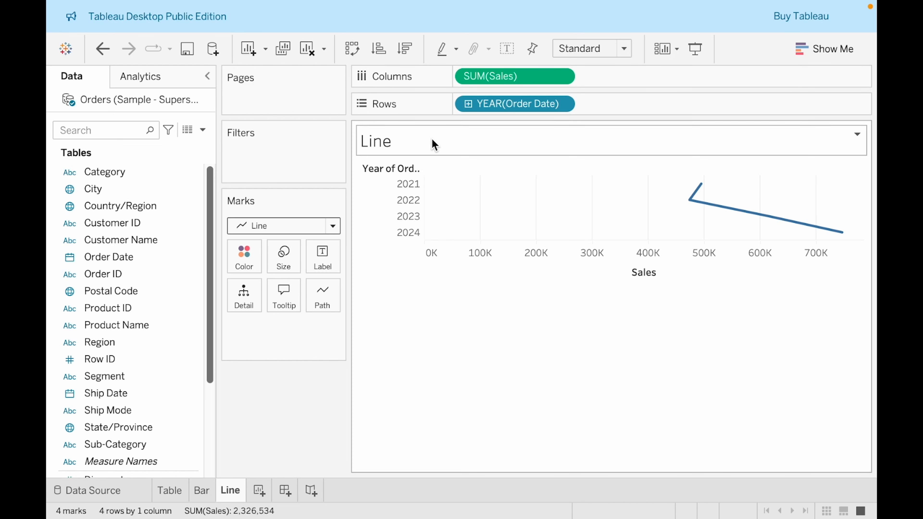
left_click(352, 49)
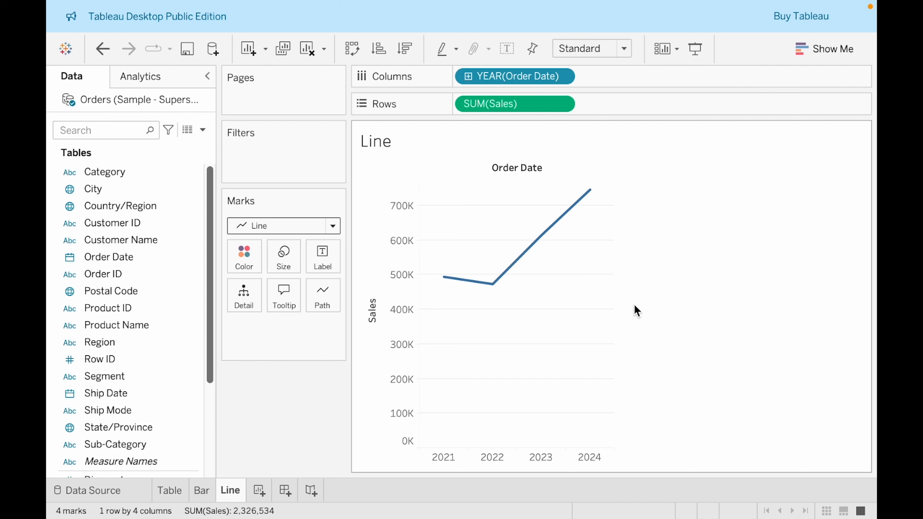
- Set Order Date to the continuous Month level and split the line chart by Category ahead of Sales in Rows
right_click(536, 84)
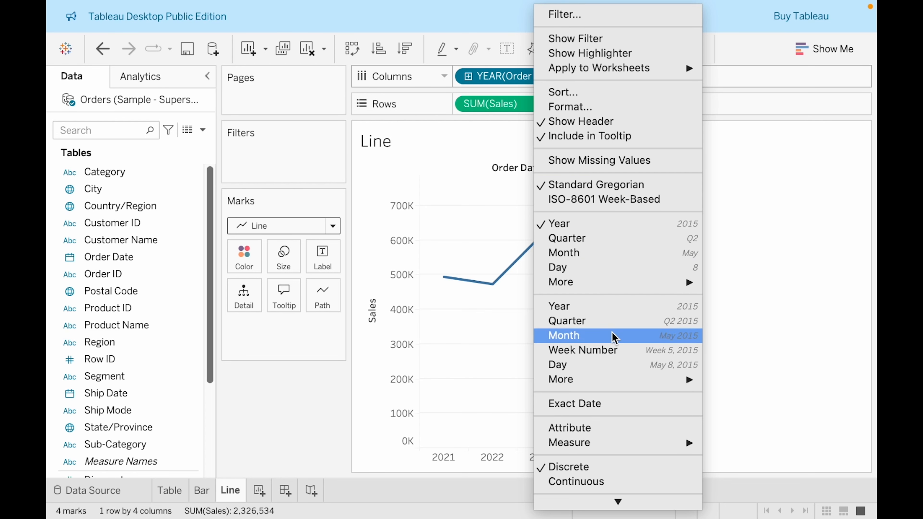
left_click(581, 336)
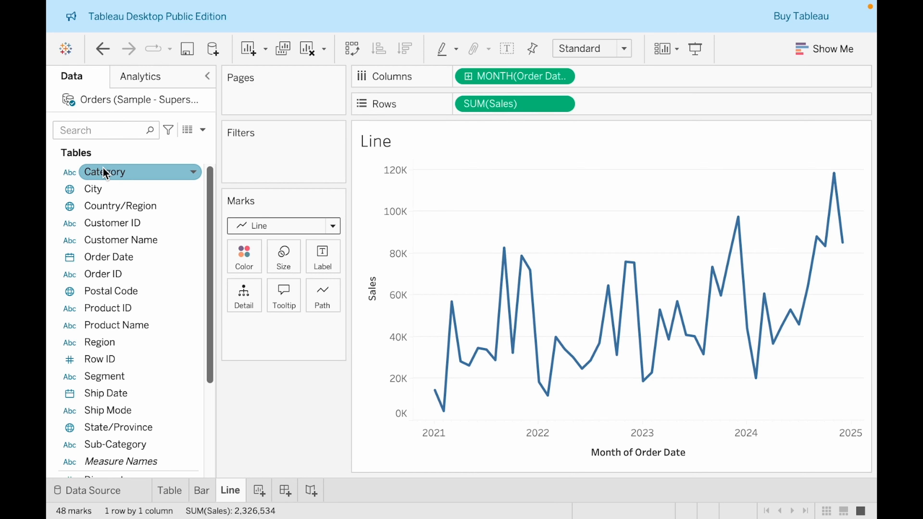
left_click_drag(105, 173, 462, 110)
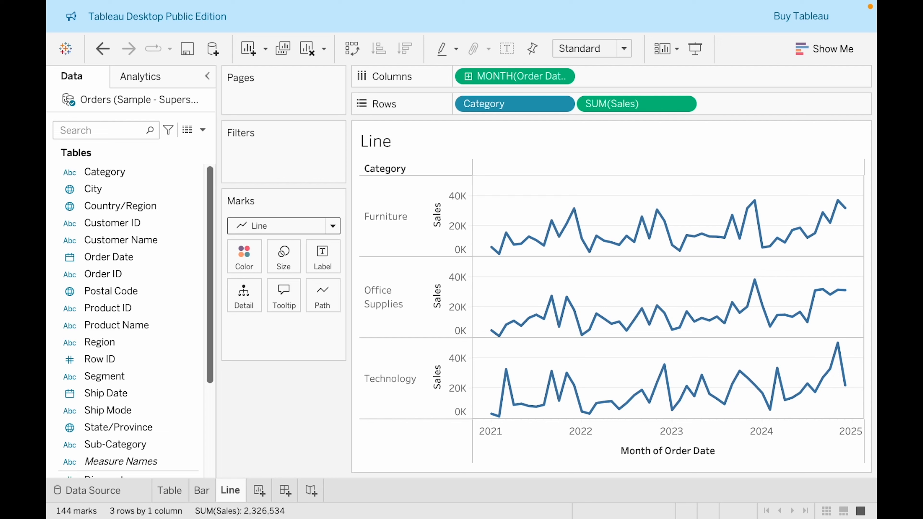
- Recolor the lines purple and set their markers to none after trying markers on every point
left_click(255, 255)
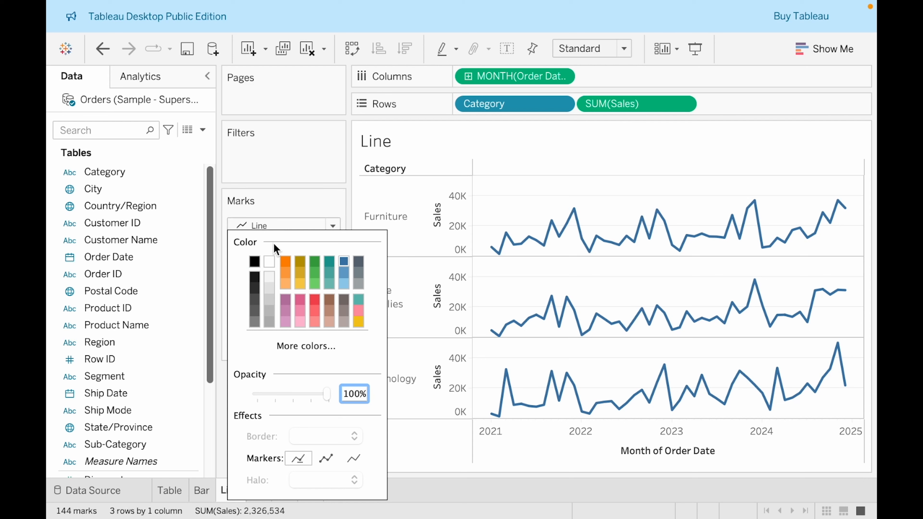
left_click(290, 303)
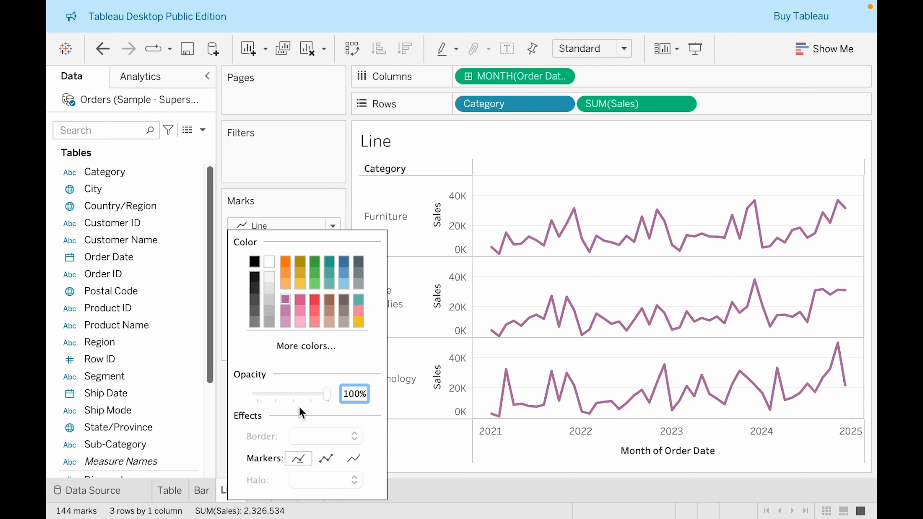
left_click(327, 457)
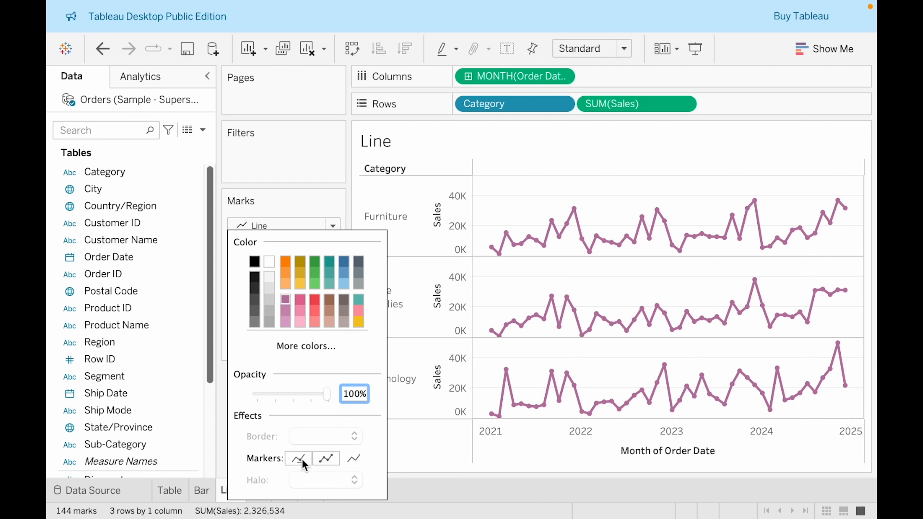
left_click(346, 458)
left_click(335, 201)
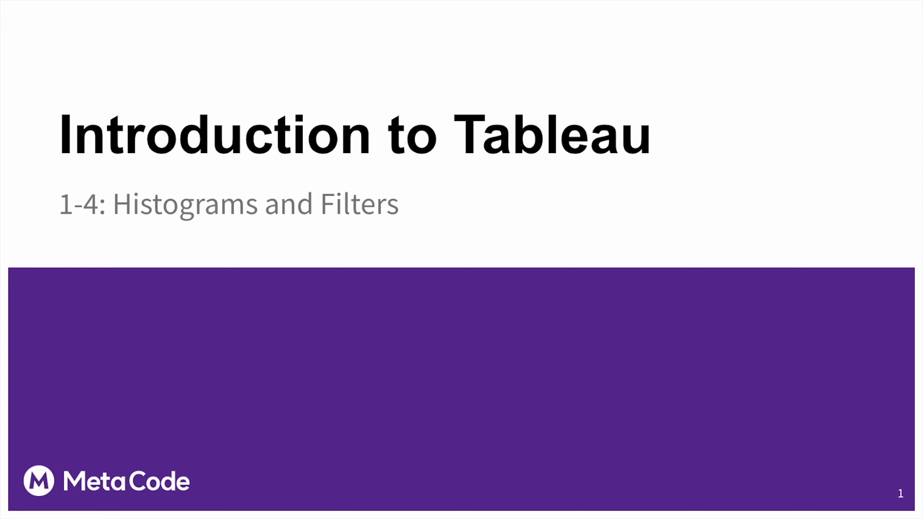
key("Right")
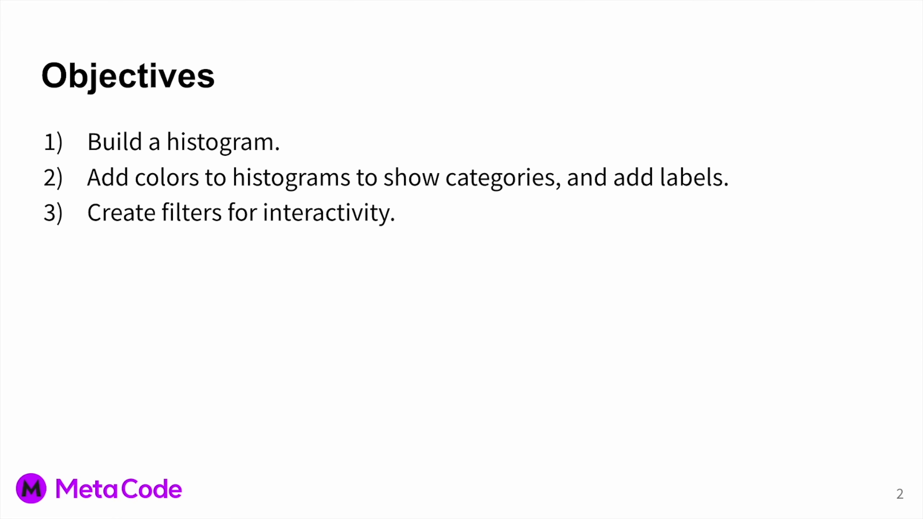
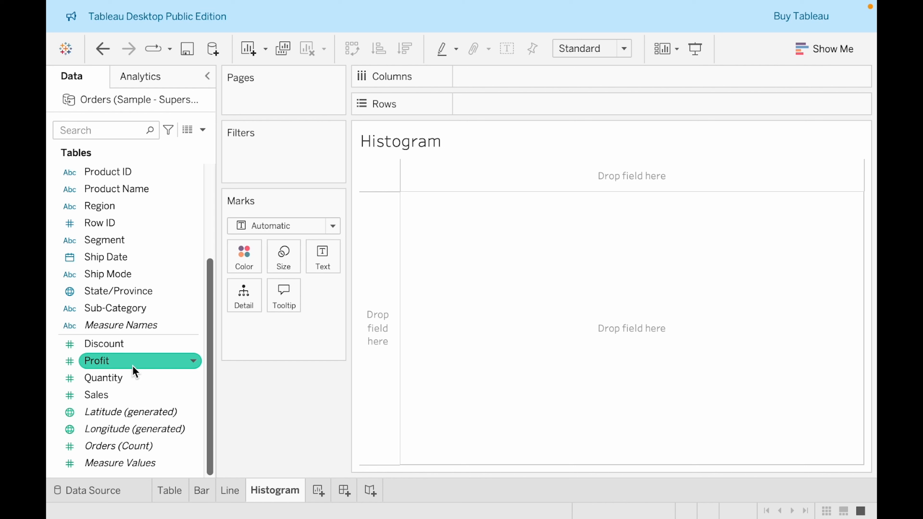
- Place Quantity in Rows on the Histogram sheet and convert the chart to a histogram
left_click(132, 381)
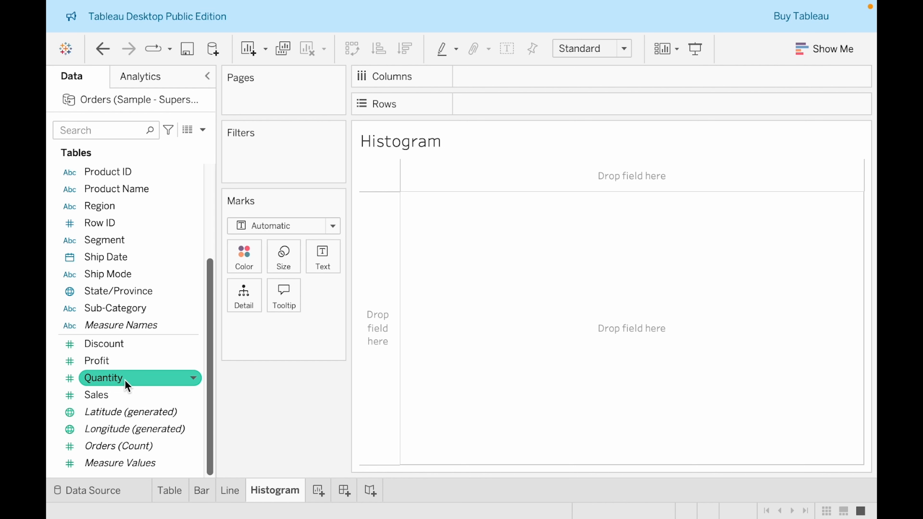
left_click_drag(114, 381, 571, 106)
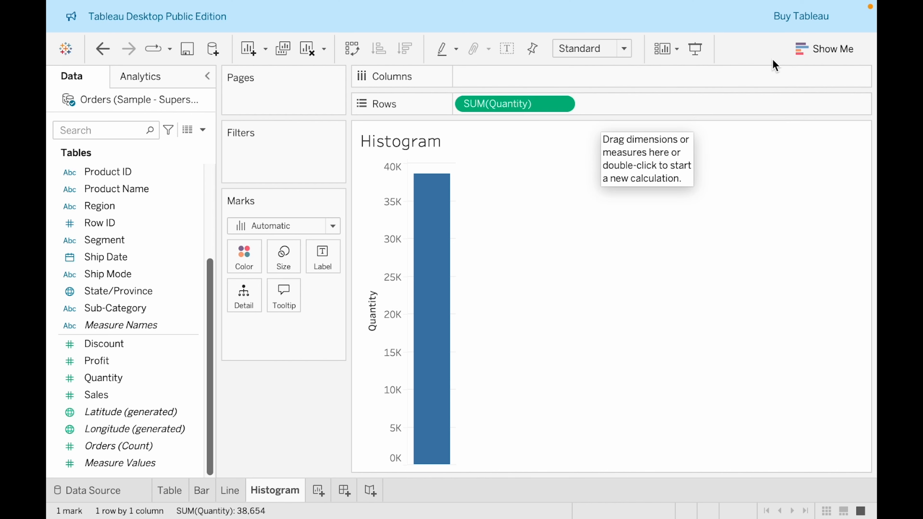
left_click(833, 51)
left_click(791, 319)
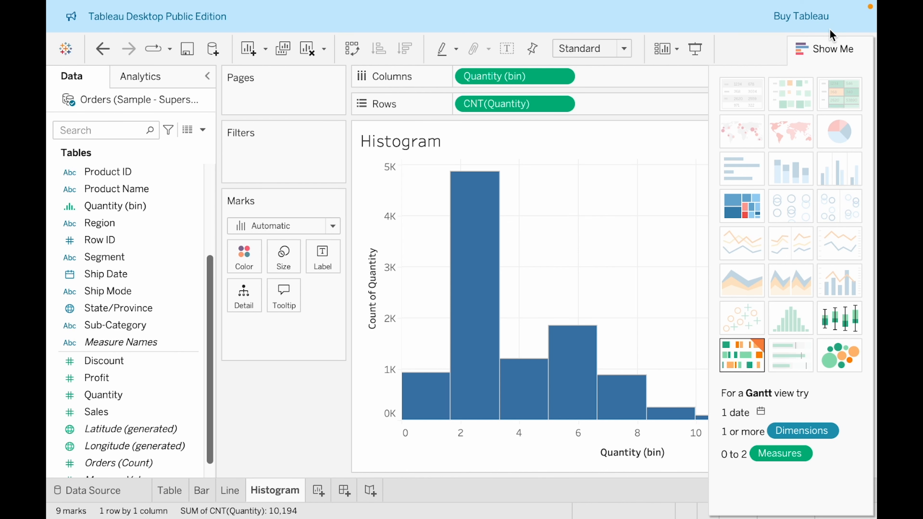
left_click(825, 44)
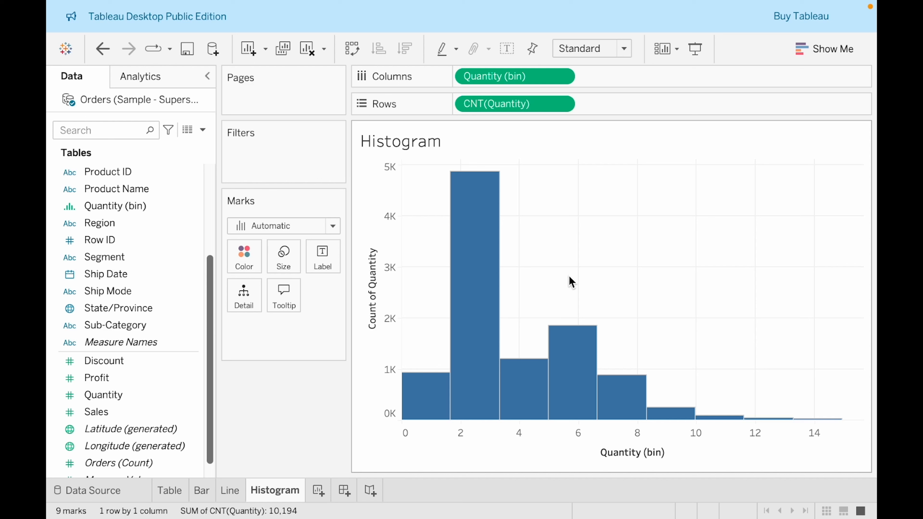
mouse_move(435, 408)
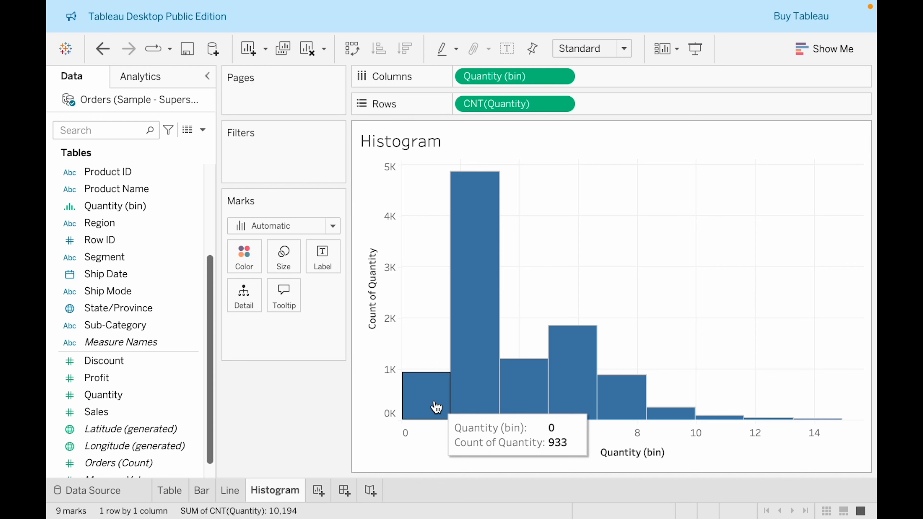
- Edit the Quantity (bin) field and set the size of bins to 1
right_click(111, 217)
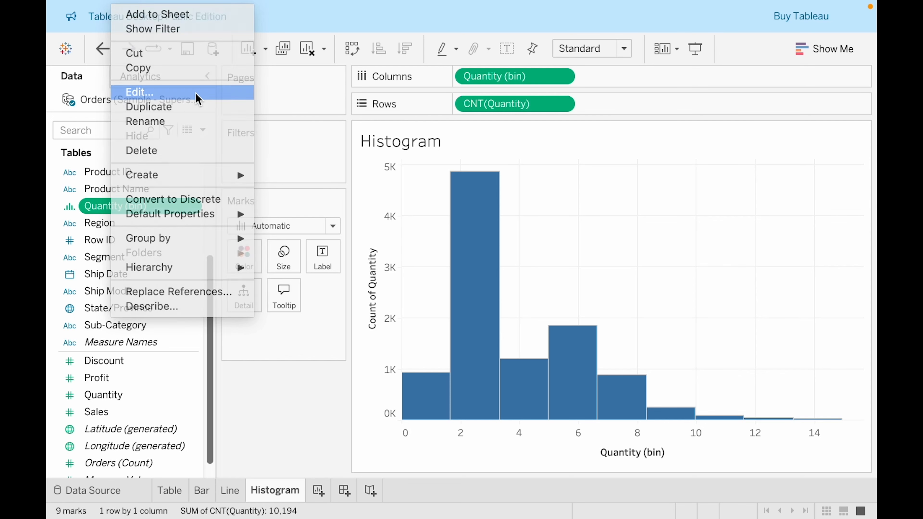
left_click(196, 93)
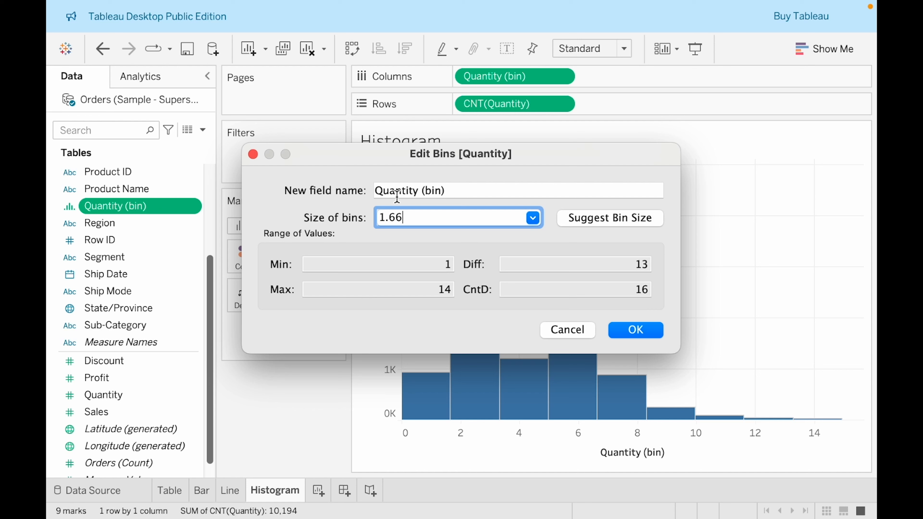
double_click(406, 213)
type("1")
left_click(636, 330)
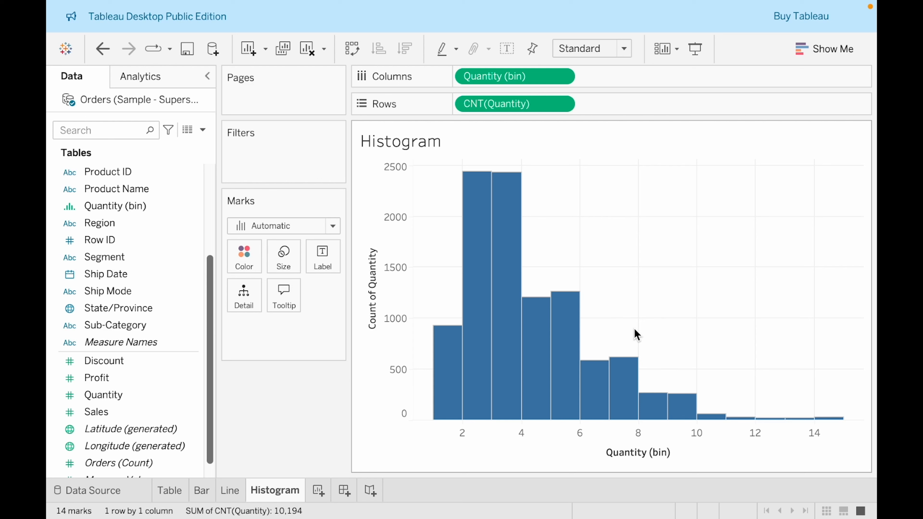
mouse_move(440, 366)
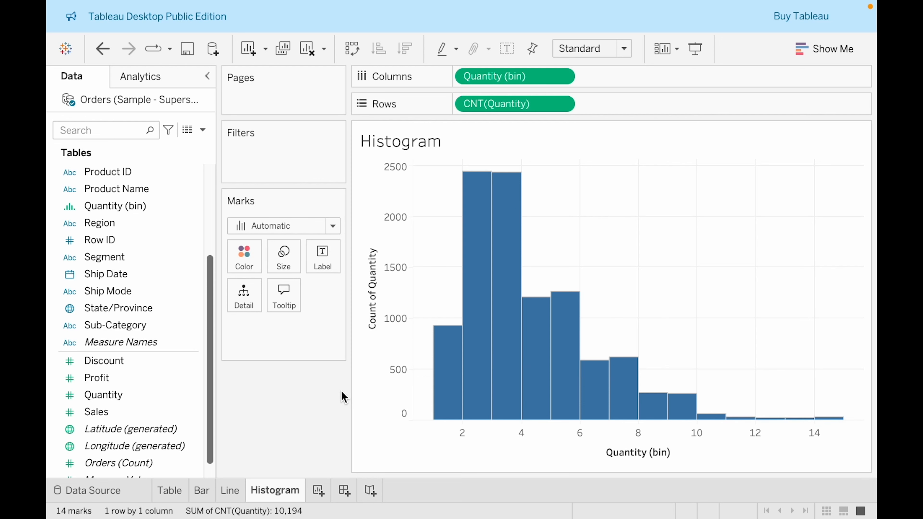
mouse_move(482, 369)
- Label the histogram bars with the Quantity measure
left_click(130, 398)
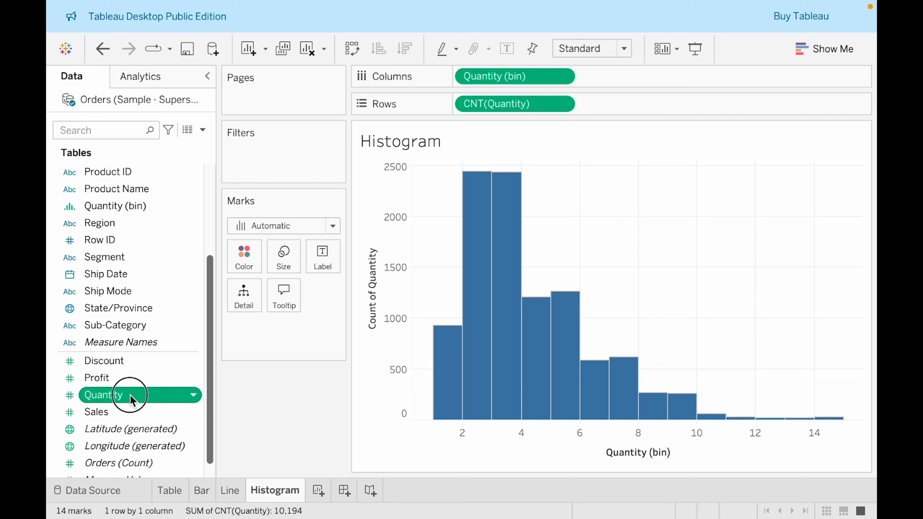
left_click(130, 398)
key("Escape")
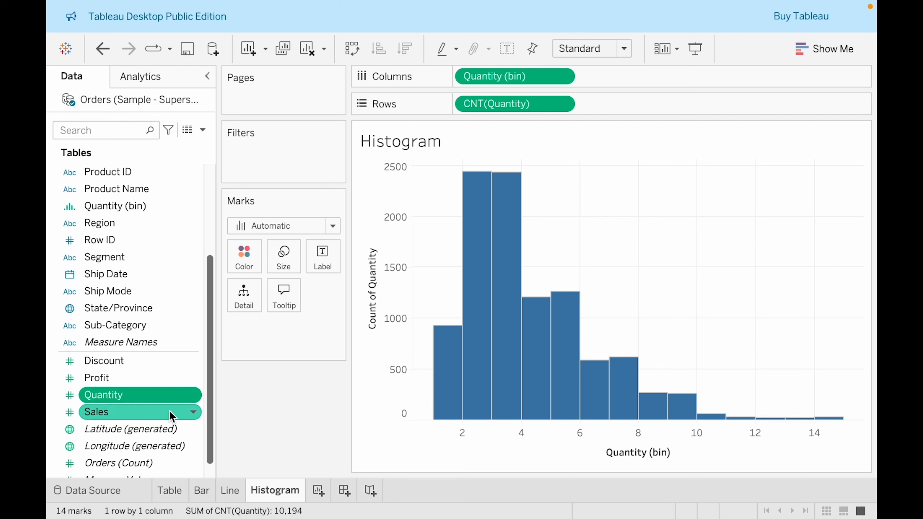
left_click_drag(125, 395, 315, 270)
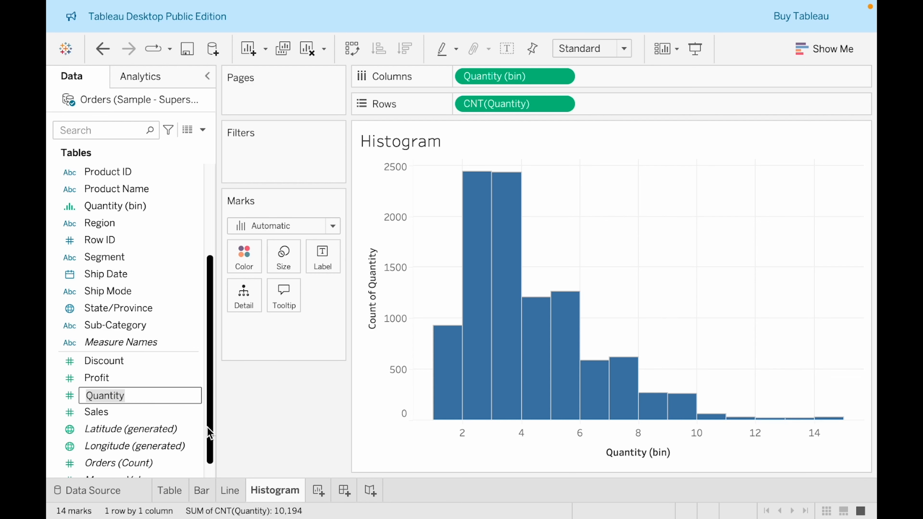
key("Escape")
left_click_drag(129, 394, 324, 260)
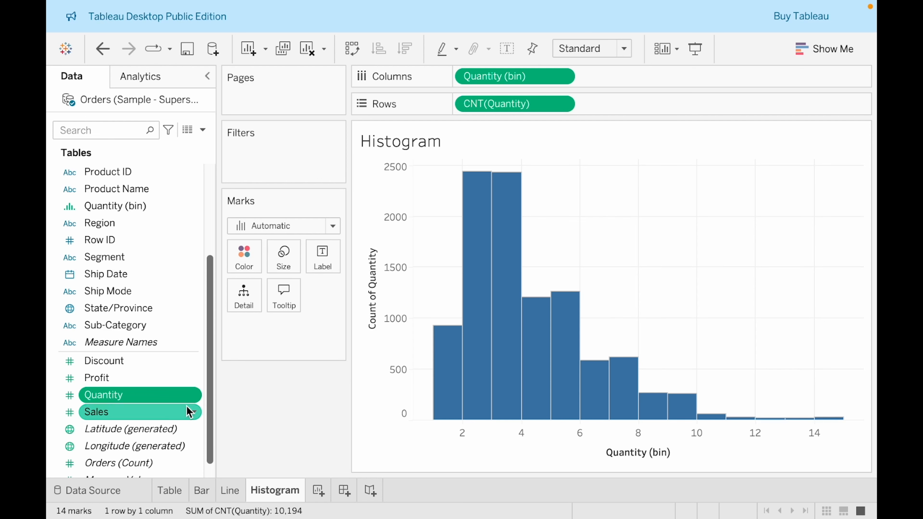
left_click(135, 394)
left_click(236, 401)
left_click_drag(146, 402, 322, 250)
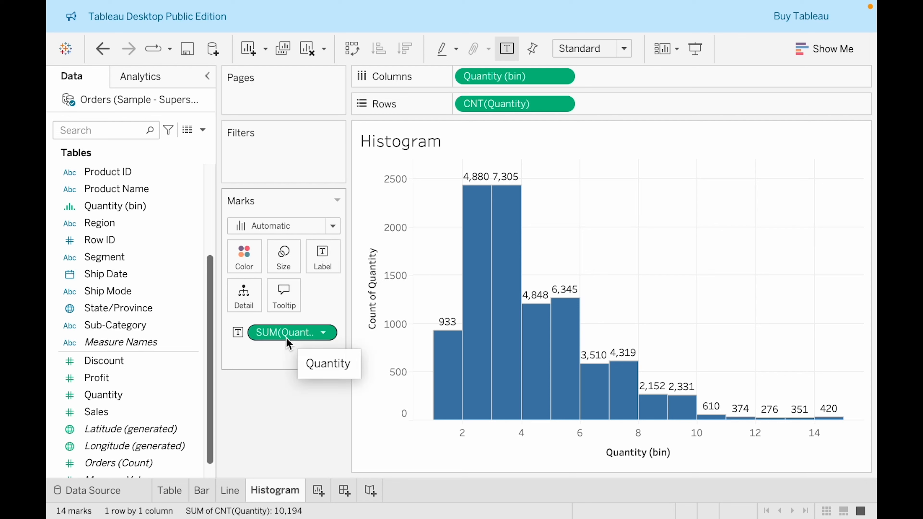
- Change the aggregation of the Quantity bar labels to Count
right_click(261, 340)
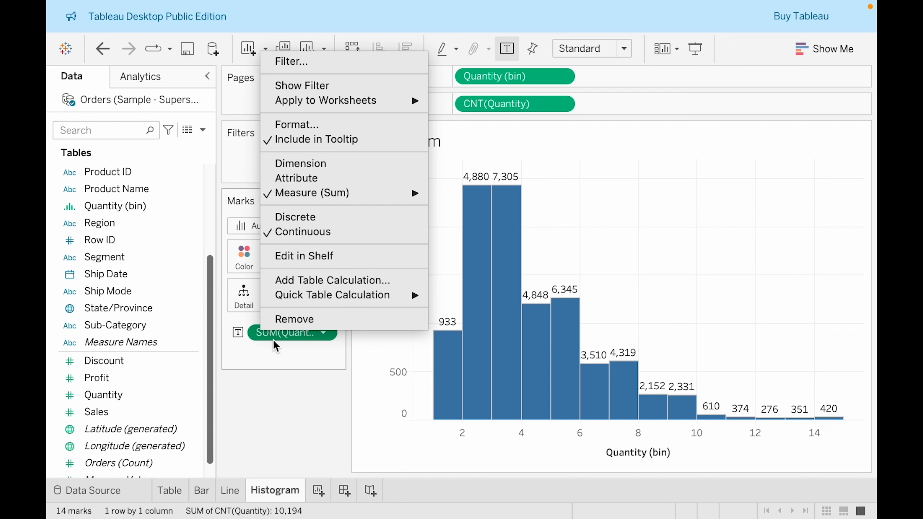
mouse_move(375, 200)
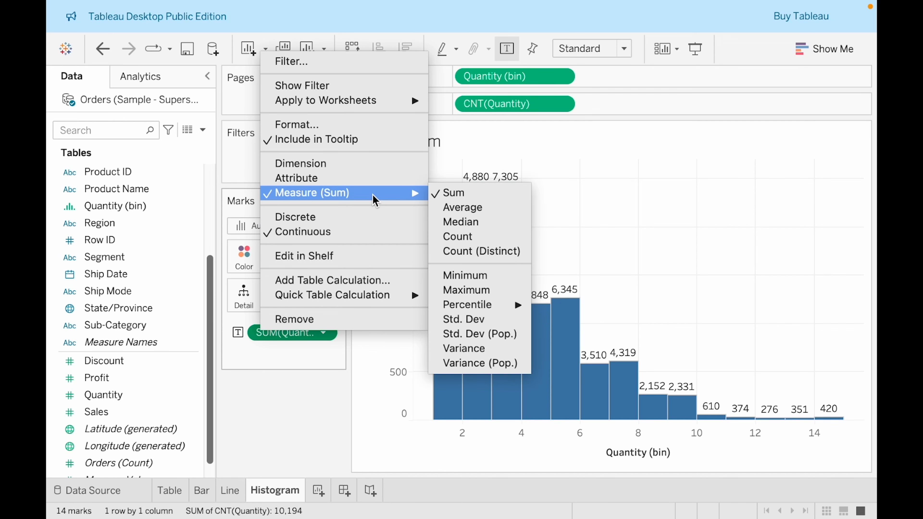
left_click(460, 241)
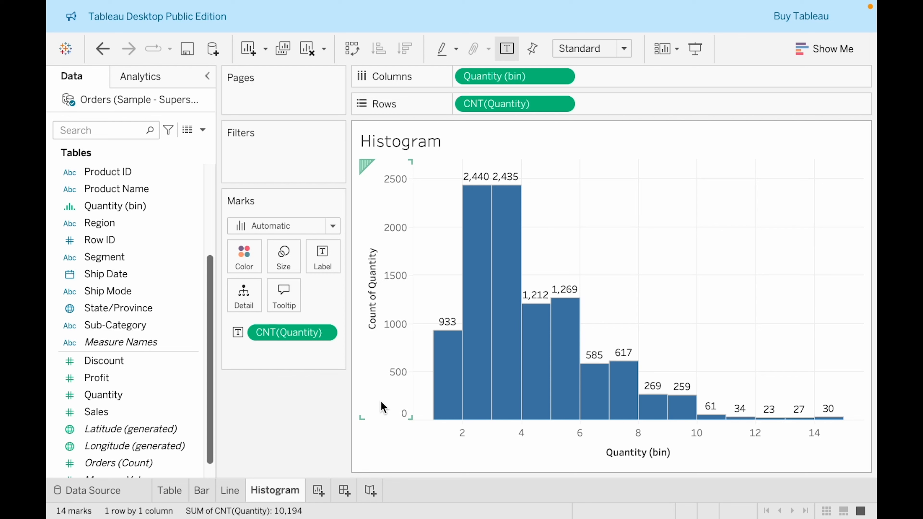
mouse_move(485, 385)
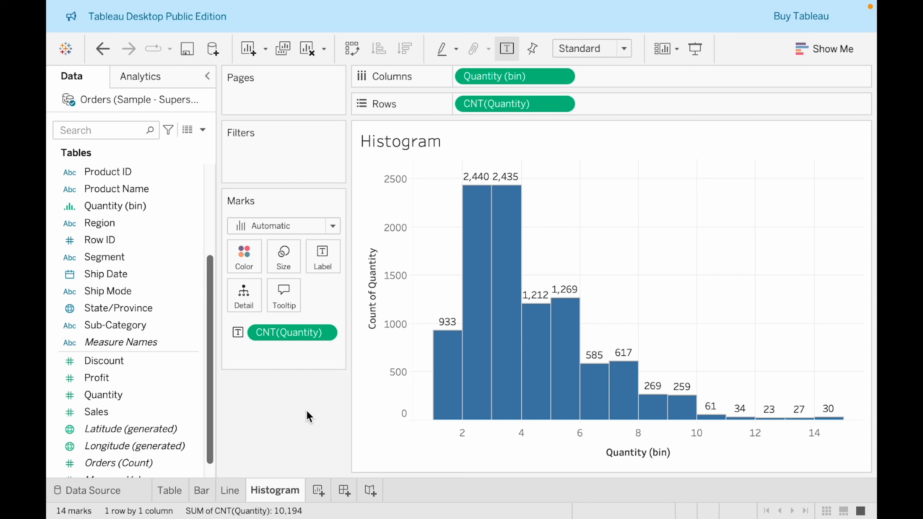
- Color the histogram bars by Category and remove that coloring again
left_click(147, 310)
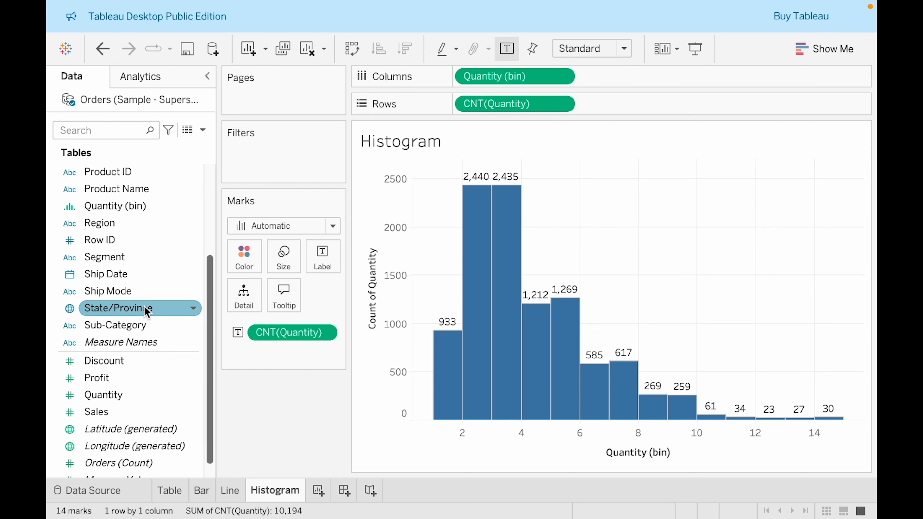
scroll(146, 310, "up", 3)
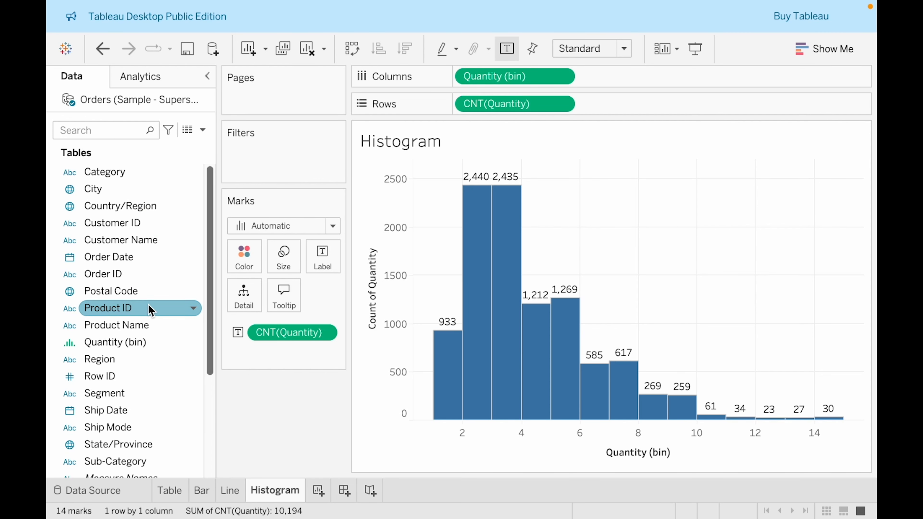
left_click_drag(153, 173, 241, 249)
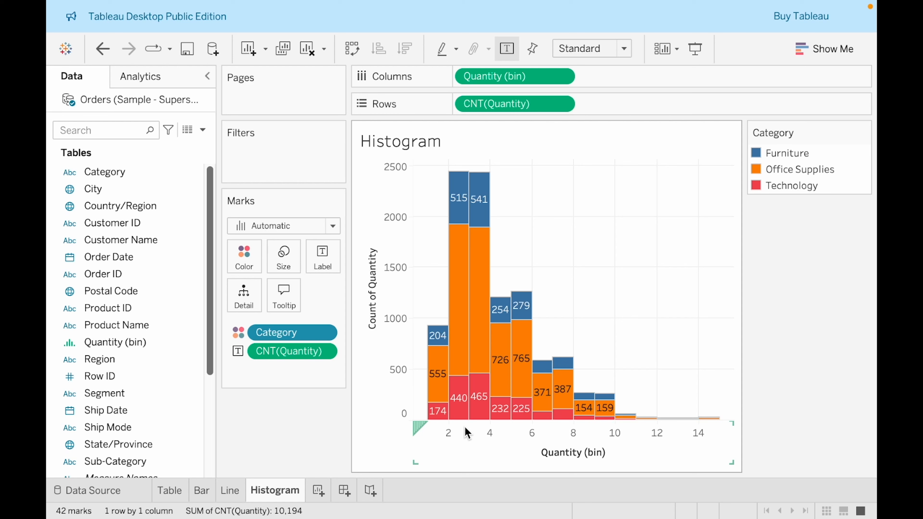
mouse_move(460, 423)
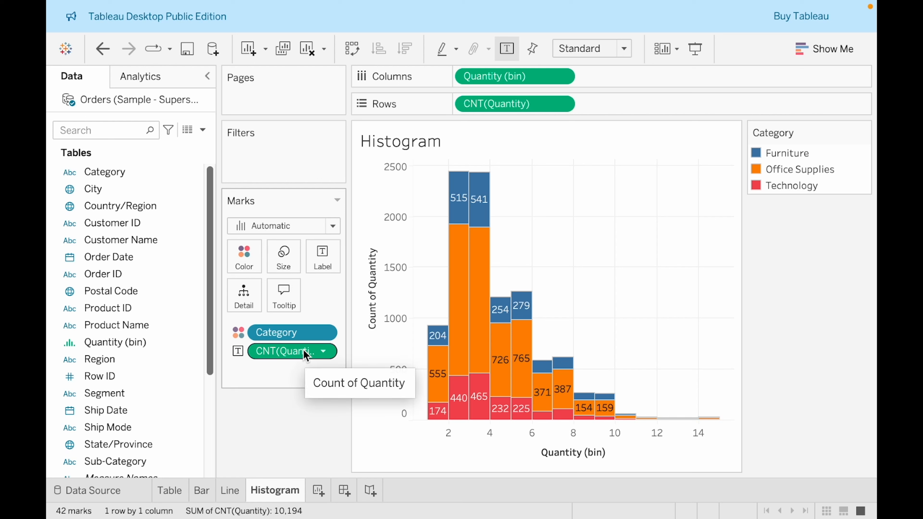
left_click_drag(299, 331, 289, 431)
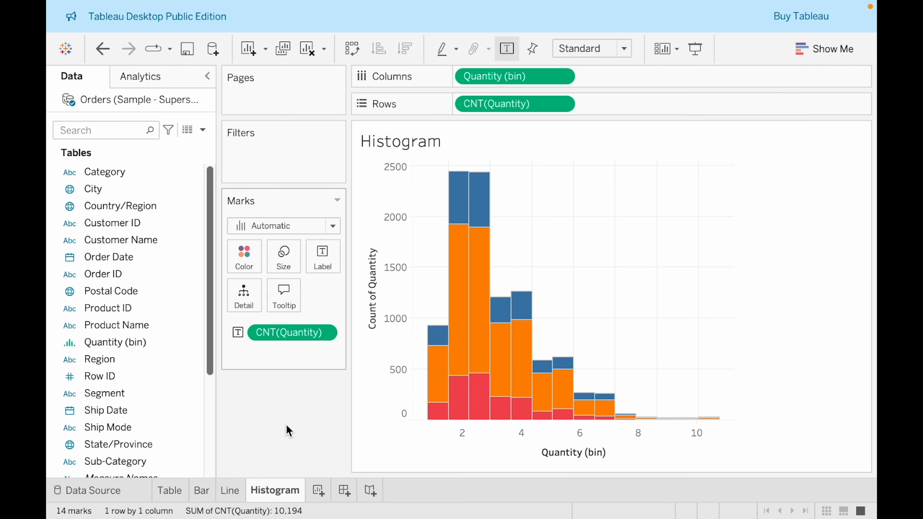
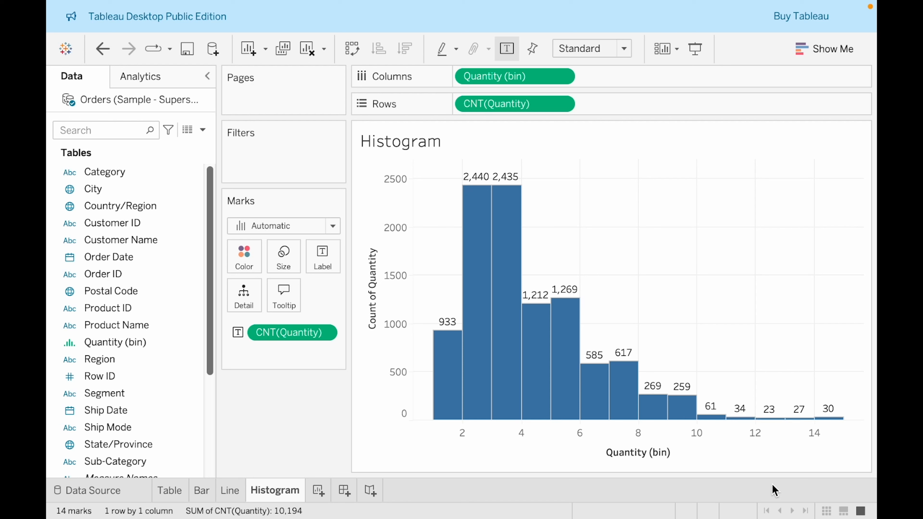
- Filter the histogram to Order Date year 2024 and title it "Distribution of Quantity for Orders in 2024"
left_click(115, 291)
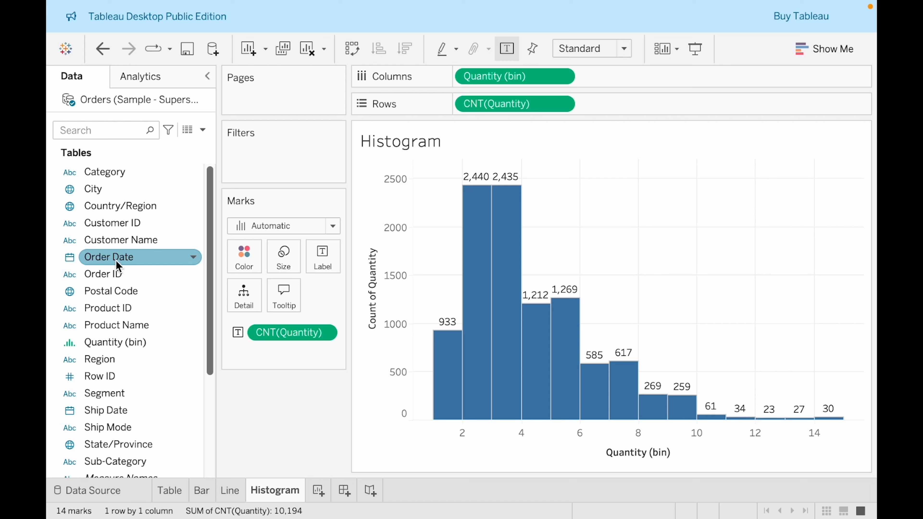
left_click_drag(107, 258, 252, 173)
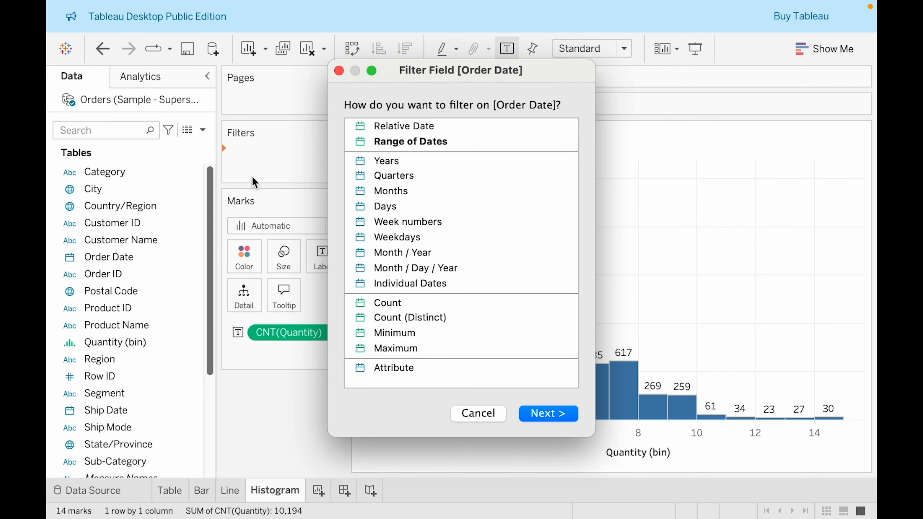
double_click(392, 161)
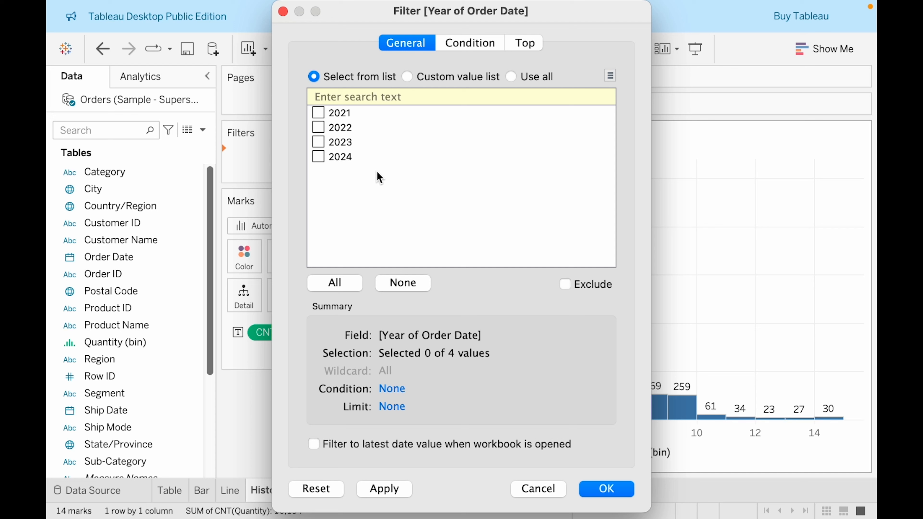
left_click(317, 157)
left_click(606, 489)
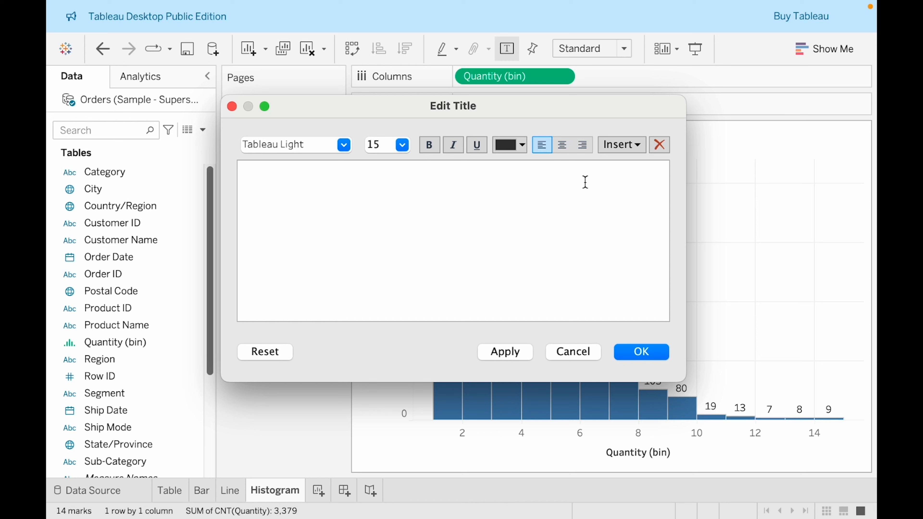
type("Distribution of Quantity for Orders in 2024")
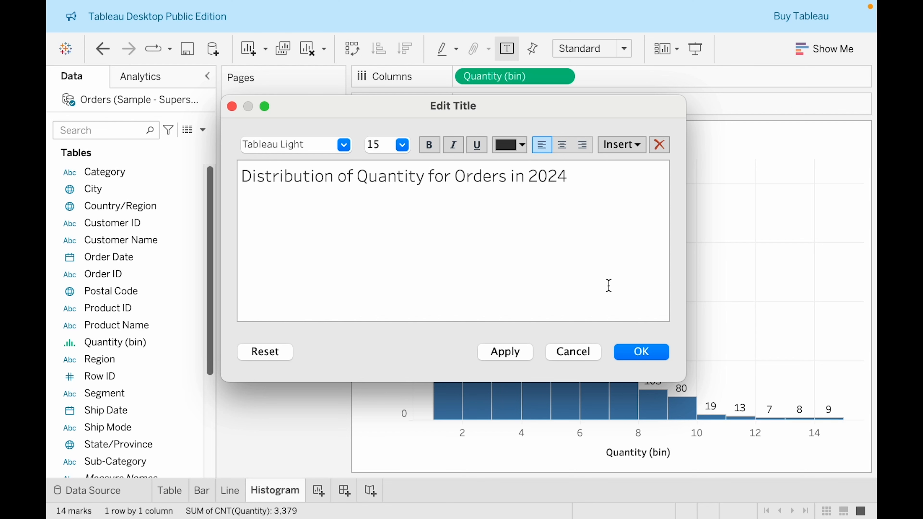
left_click(634, 349)
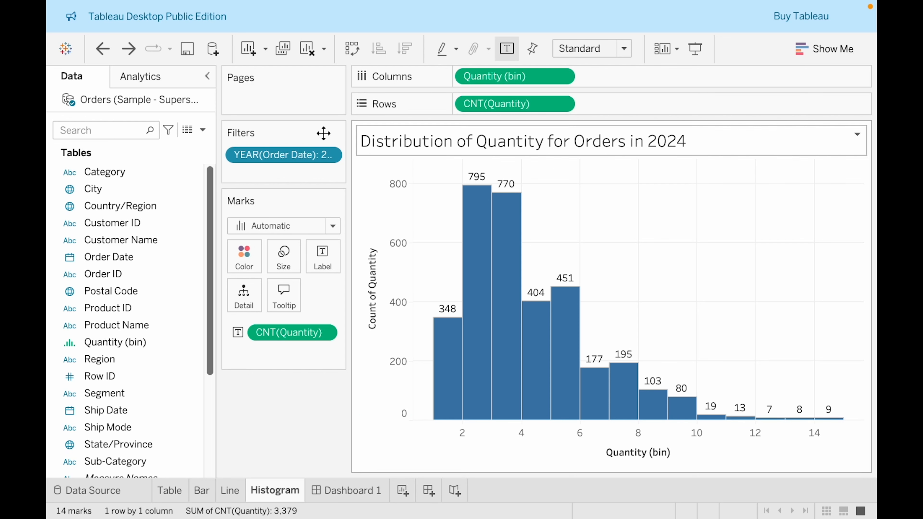
- Show the interactive Order Date year filter and place its card under the Marks card
left_click(302, 156)
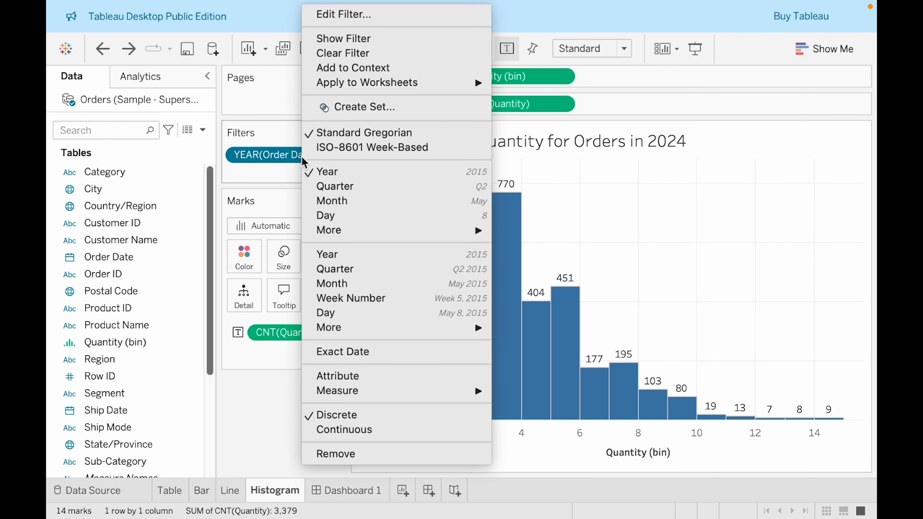
left_click(417, 38)
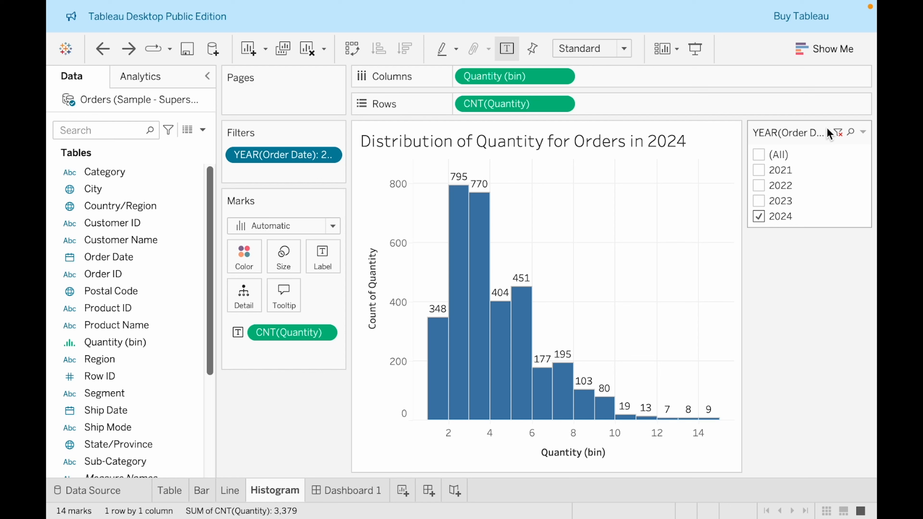
left_click_drag(827, 127, 313, 366)
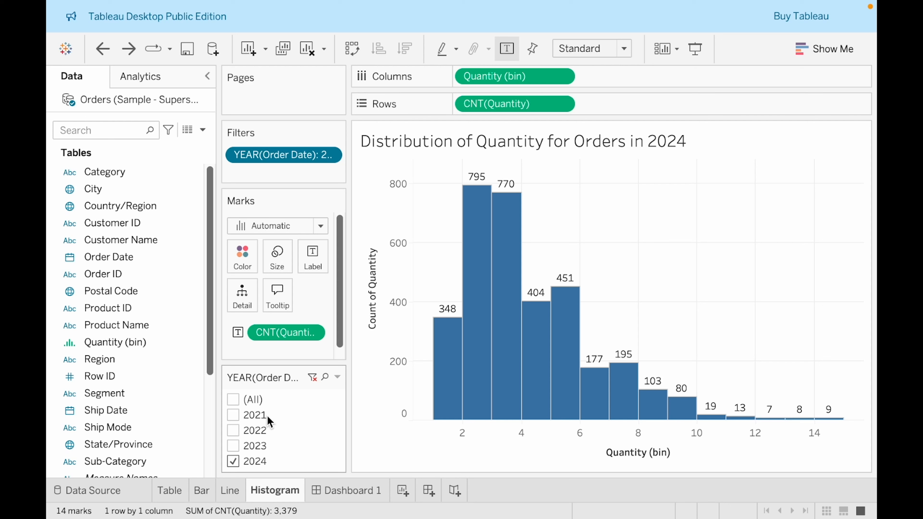
- Clear the histogram's year filter, select 2021, 2022 and 2023 one by one, and finish with all years selected
left_click(233, 402)
left_click(233, 401)
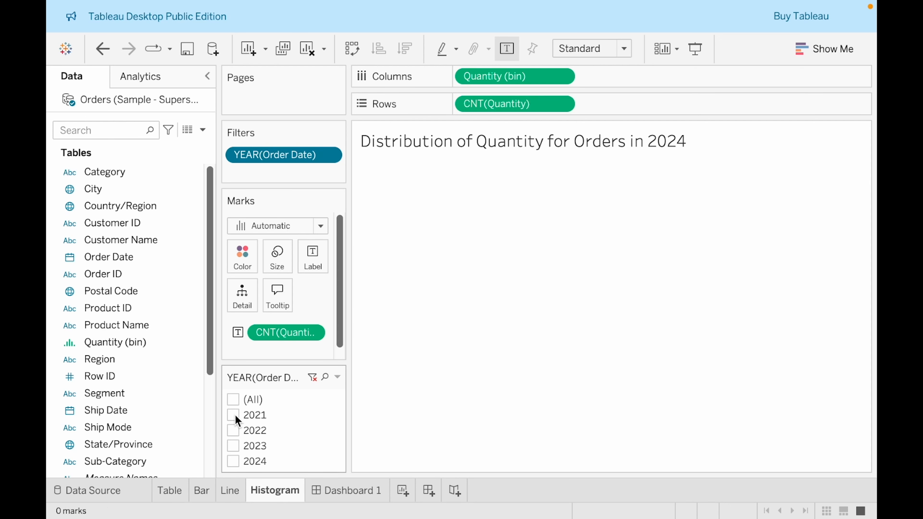
left_click(235, 414)
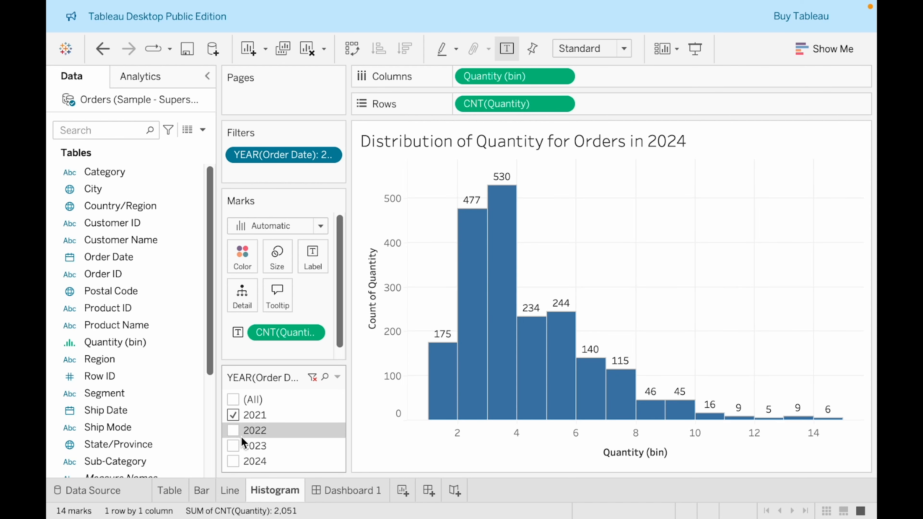
left_click(241, 434)
left_click(234, 446)
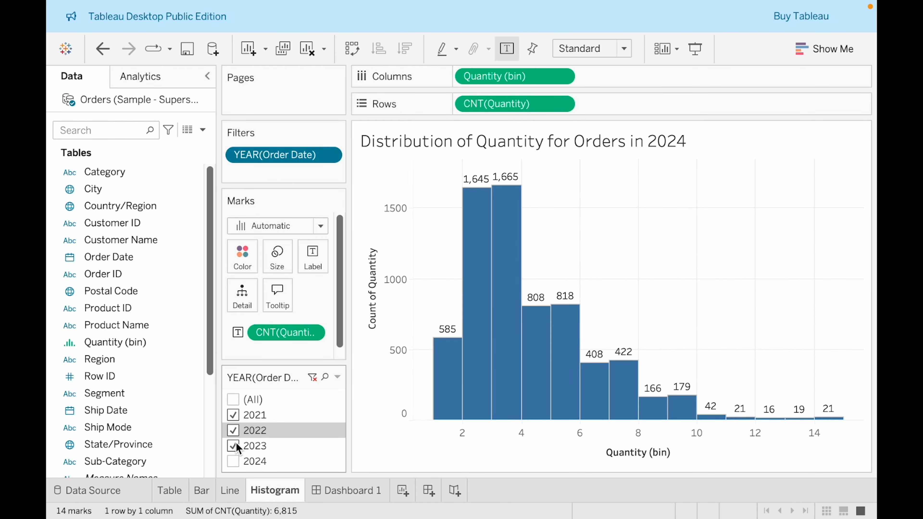
left_click(234, 398)
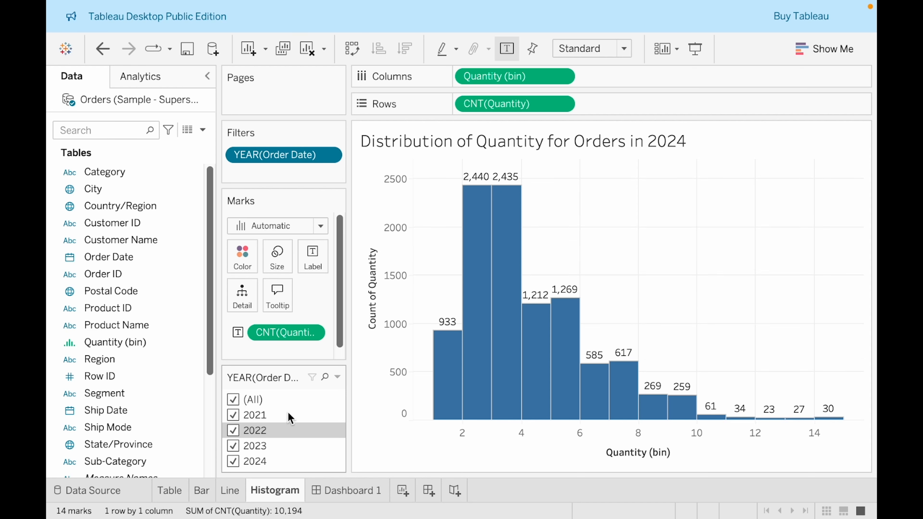
- Change the Order Date year filter to a single-value dropdown and turn off its "All" value
left_click(337, 377)
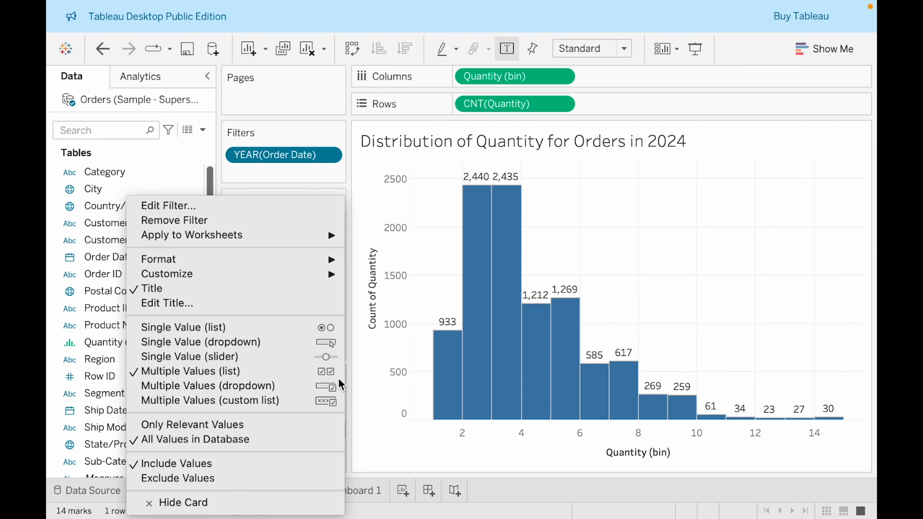
left_click(327, 342)
left_click(324, 411)
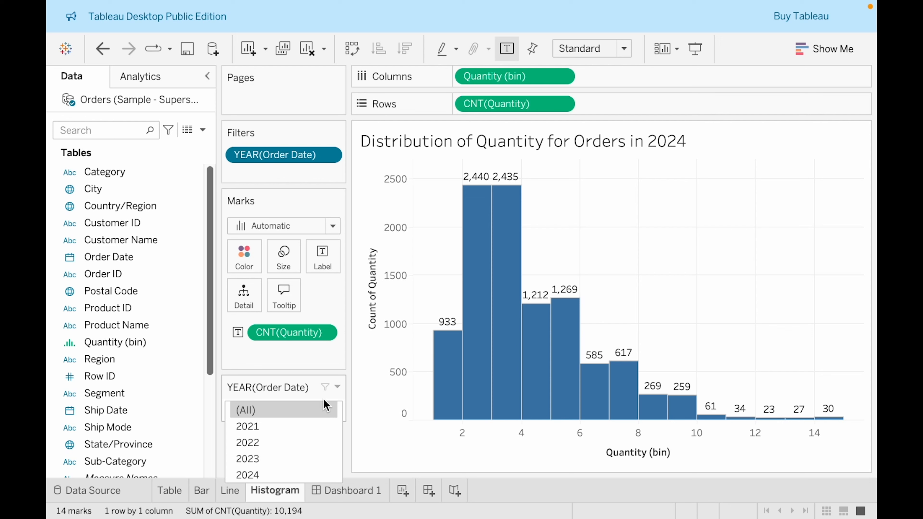
left_click(338, 382)
left_click(338, 384)
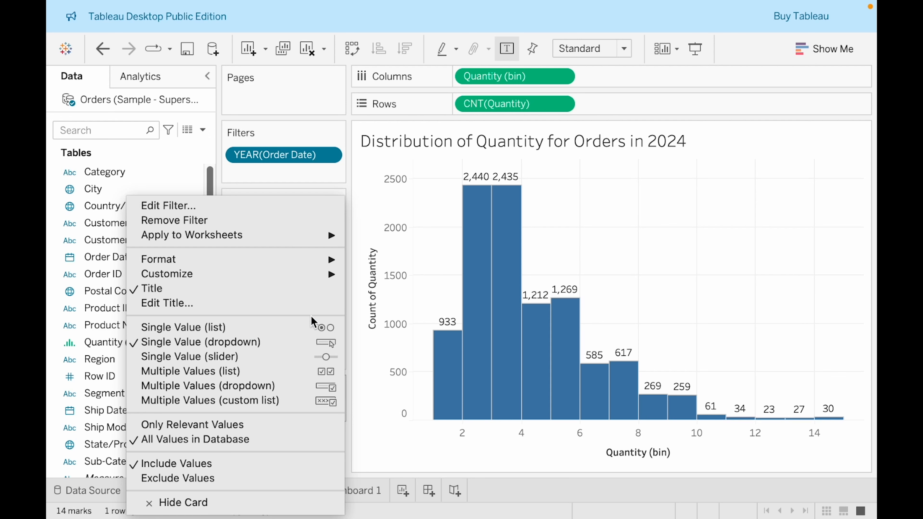
mouse_move(320, 276)
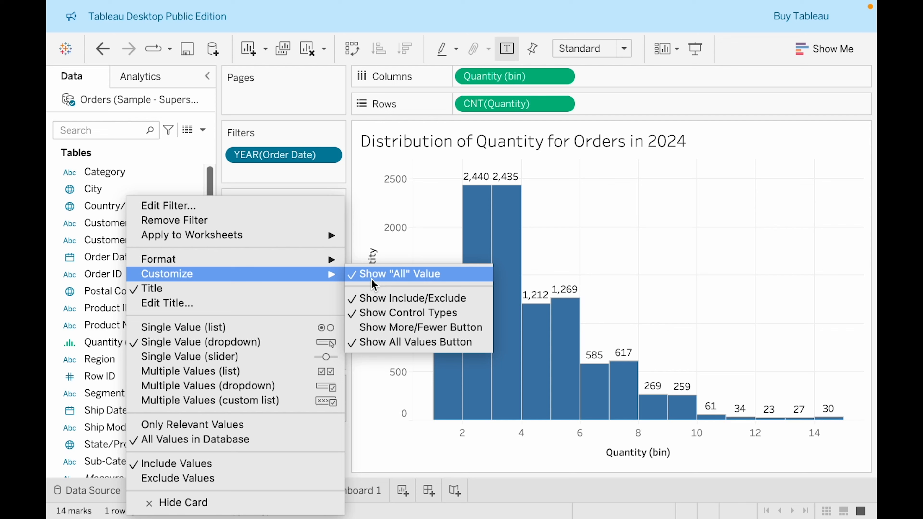
left_click(374, 286)
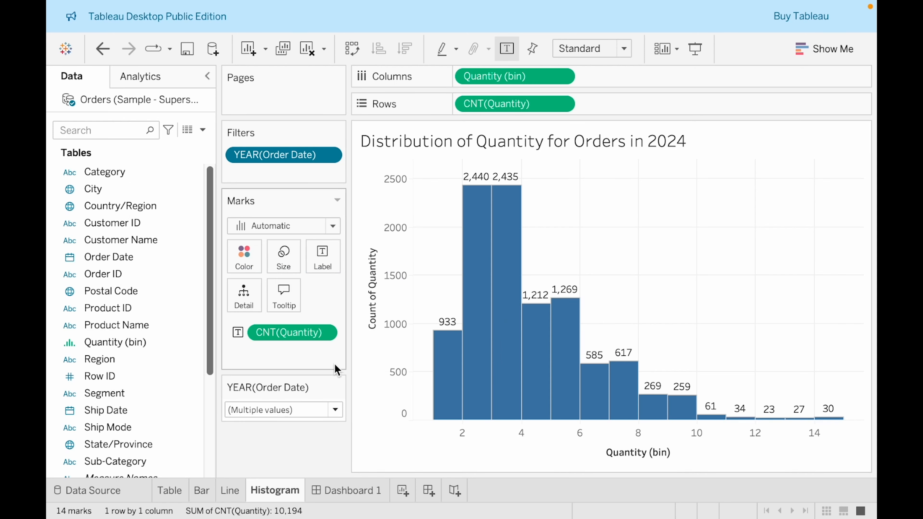
- Filter the histogram by single years, choosing 2021, 2022 and 2023 in succession
left_click(307, 409)
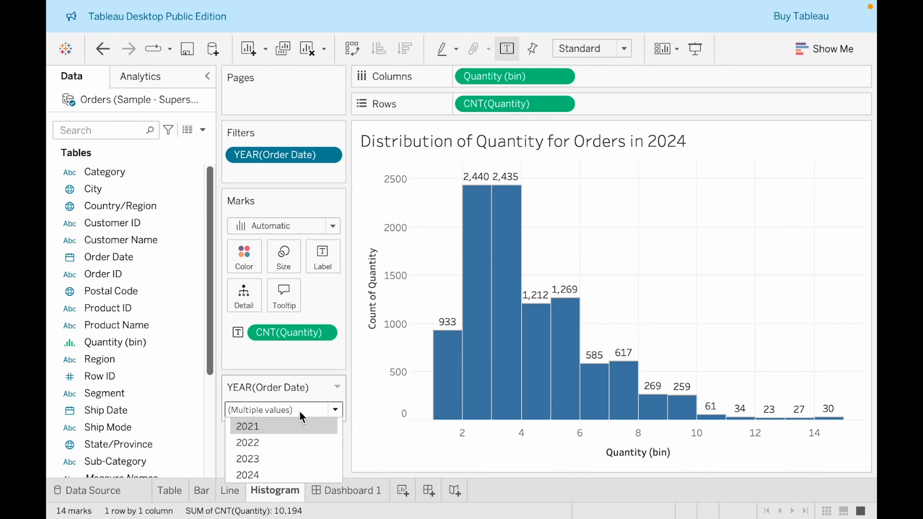
left_click(302, 410)
left_click(333, 410)
left_click(287, 429)
left_click(291, 410)
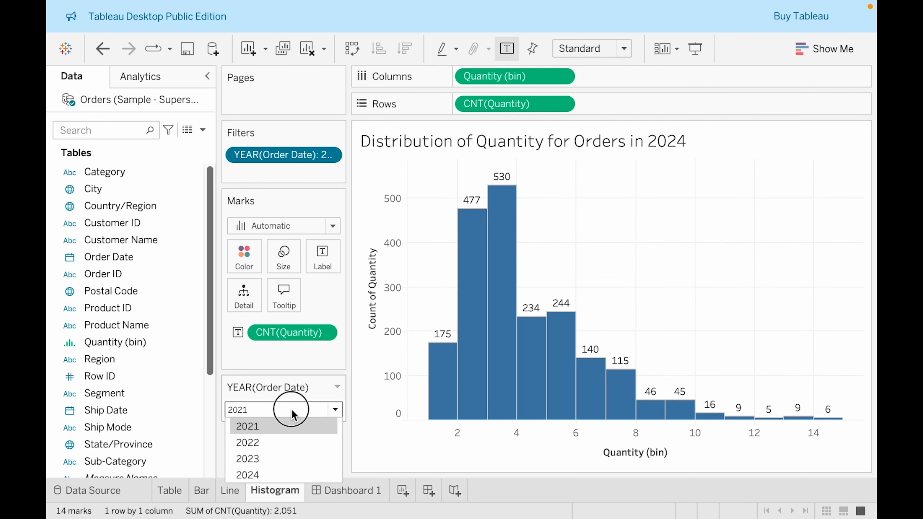
left_click(283, 436)
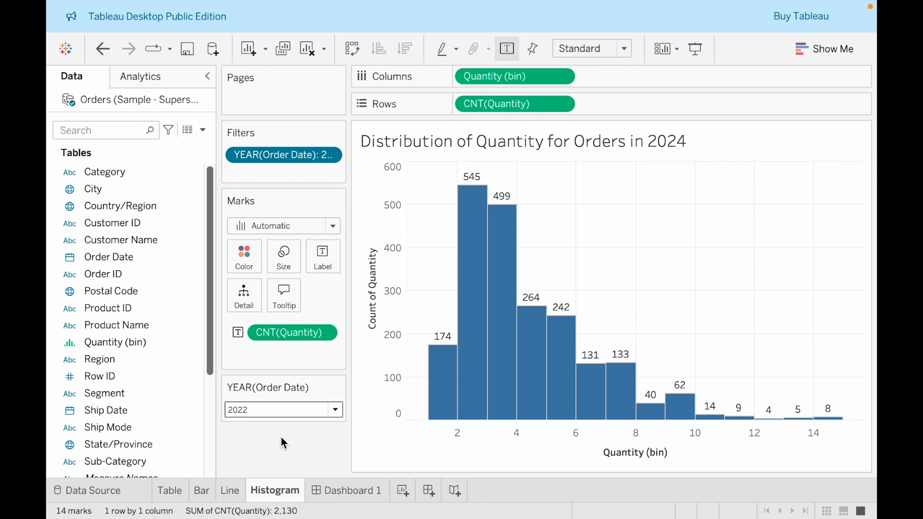
left_click(284, 410)
left_click(287, 458)
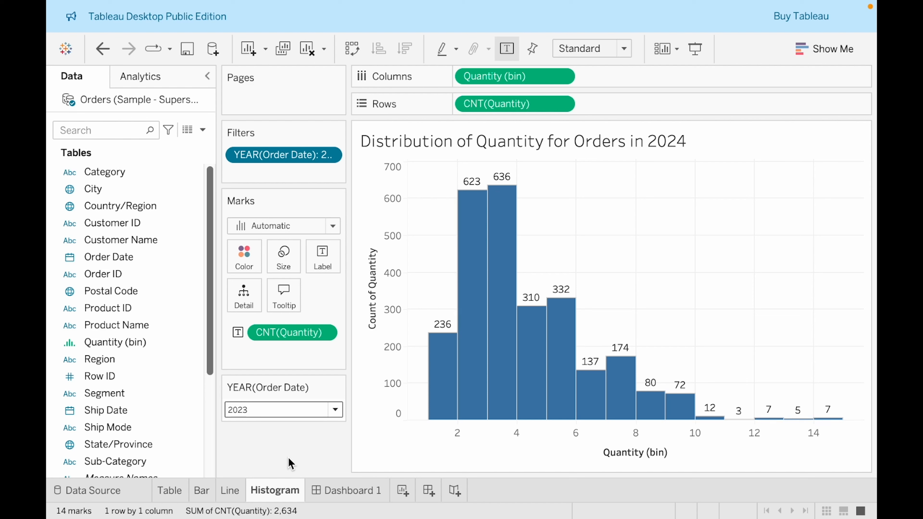
- Replace the fixed year 2024 in the histogram title with the dynamic YEAR(Order Date) field and apply it
double_click(694, 149)
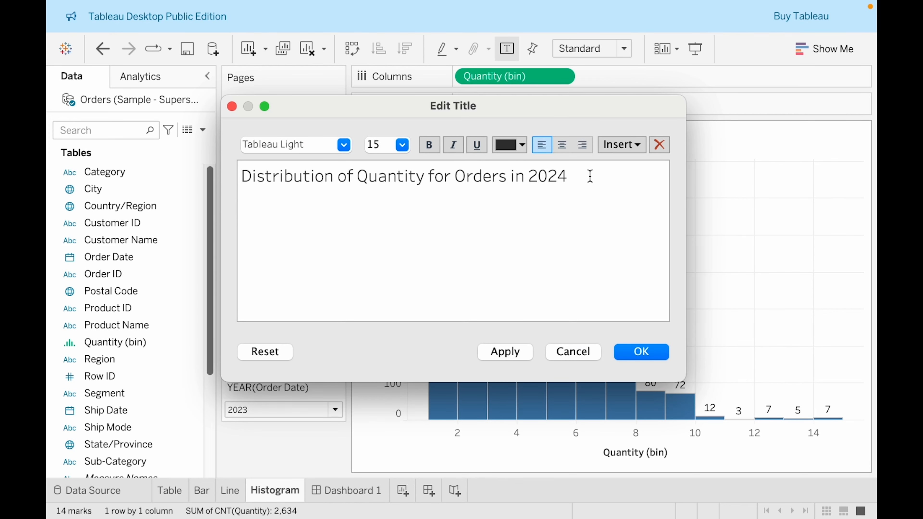
key("BackSpace")
key("BackSpace")
key("BackSpace")
key("BackSpace")
left_click(622, 145)
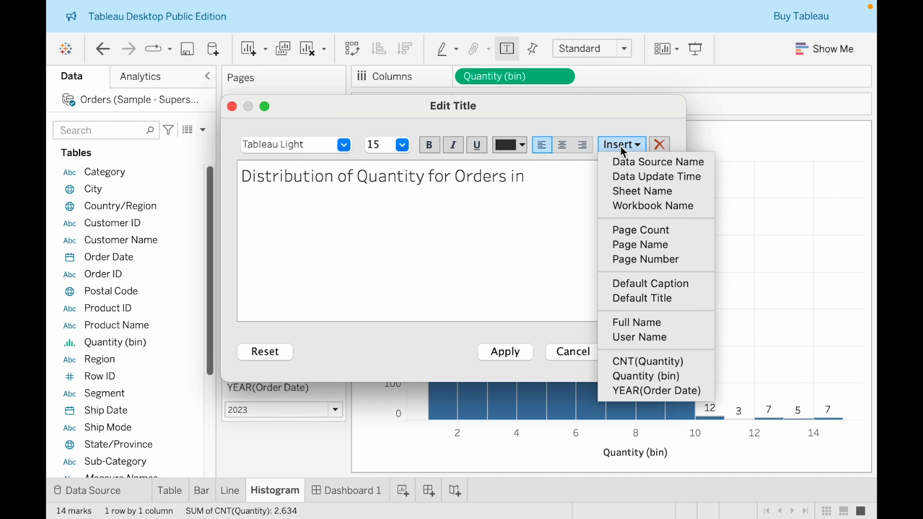
left_click(654, 390)
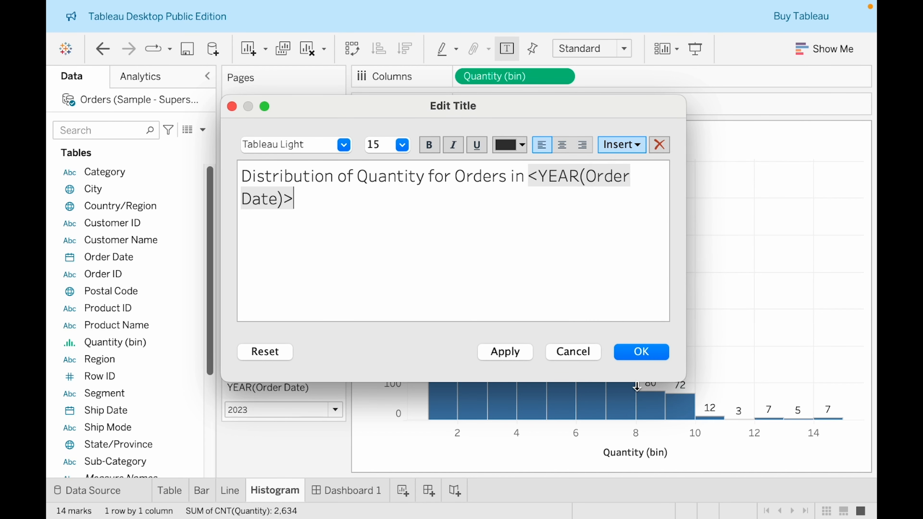
left_click(494, 354)
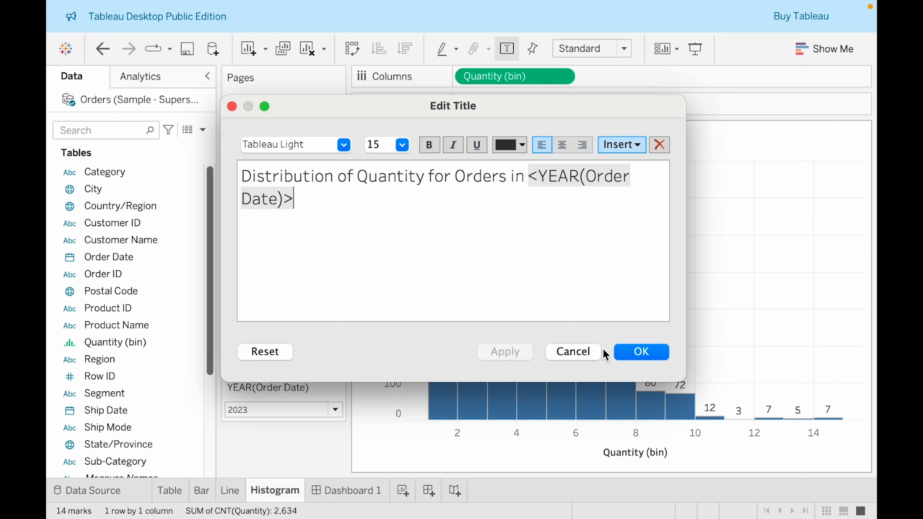
left_click(636, 351)
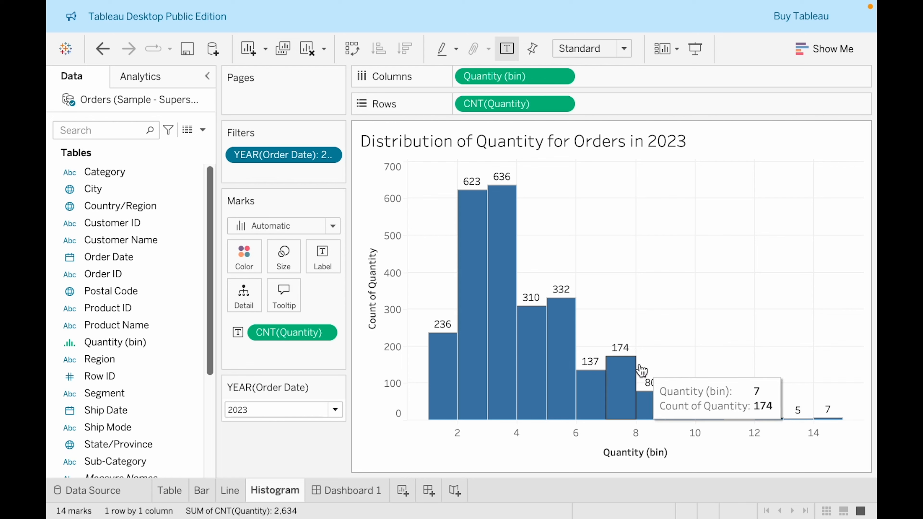
- Test the dynamic title by switching the histogram's year filter to 2021 and finally to 2022
left_click(290, 412)
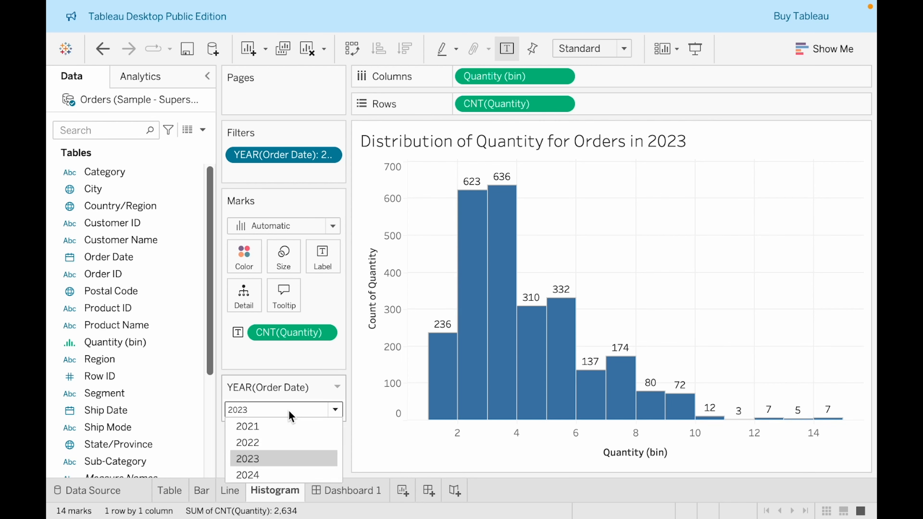
left_click(285, 429)
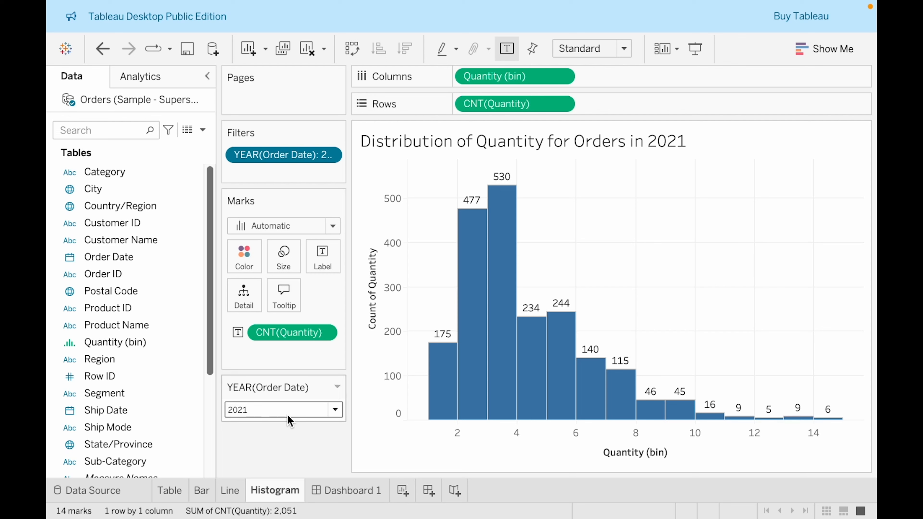
left_click(332, 402)
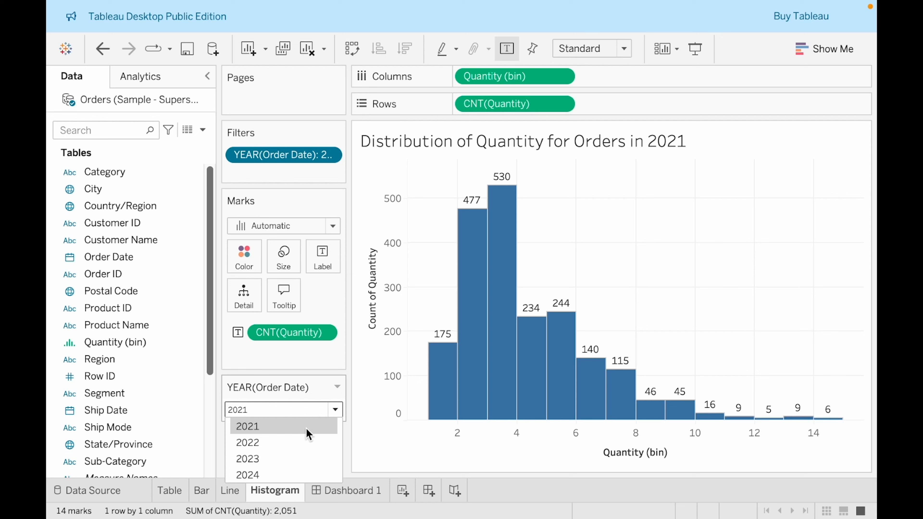
left_click(296, 442)
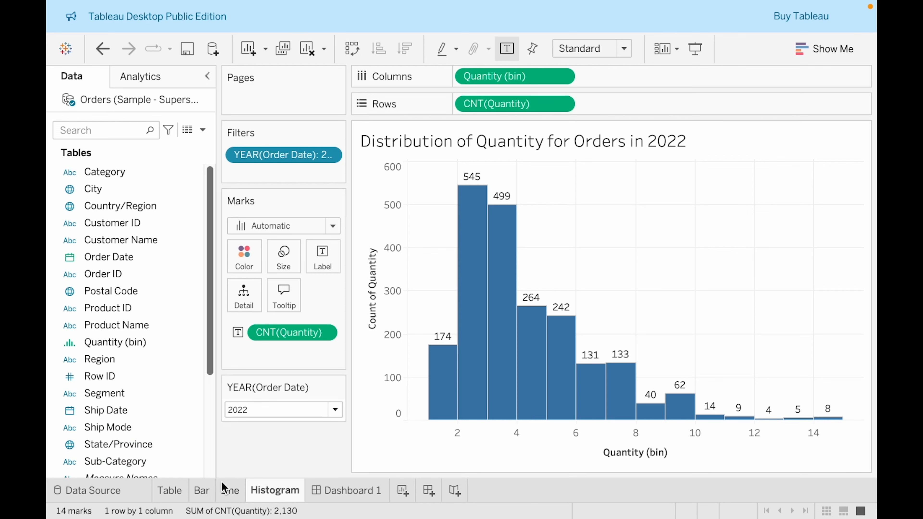
- On the Bar sheet, add an Order Date filter as a Range of Dates, keeping the full default range
left_click(200, 492)
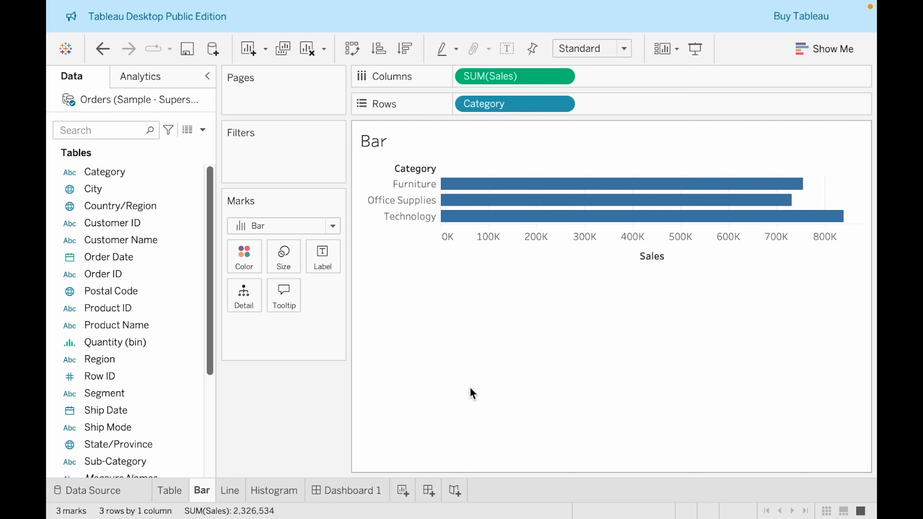
right_click(116, 257)
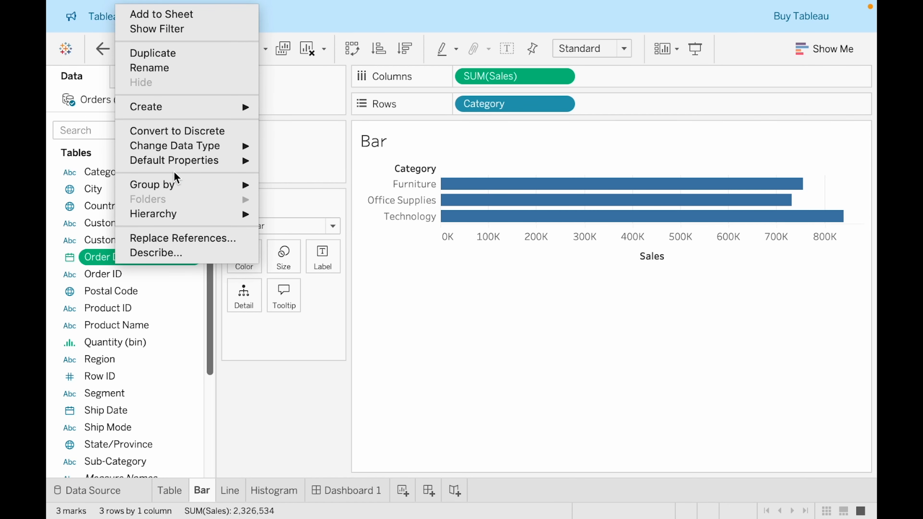
left_click(92, 249)
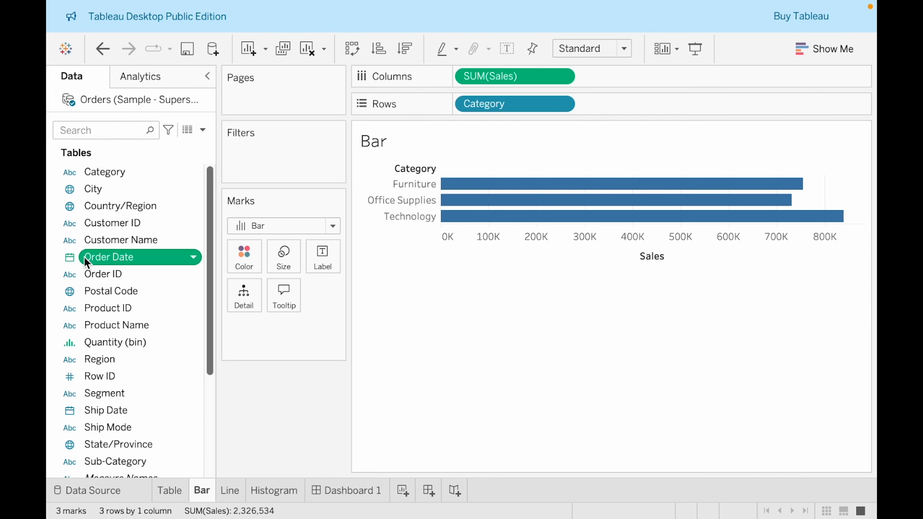
left_click_drag(86, 257, 267, 160)
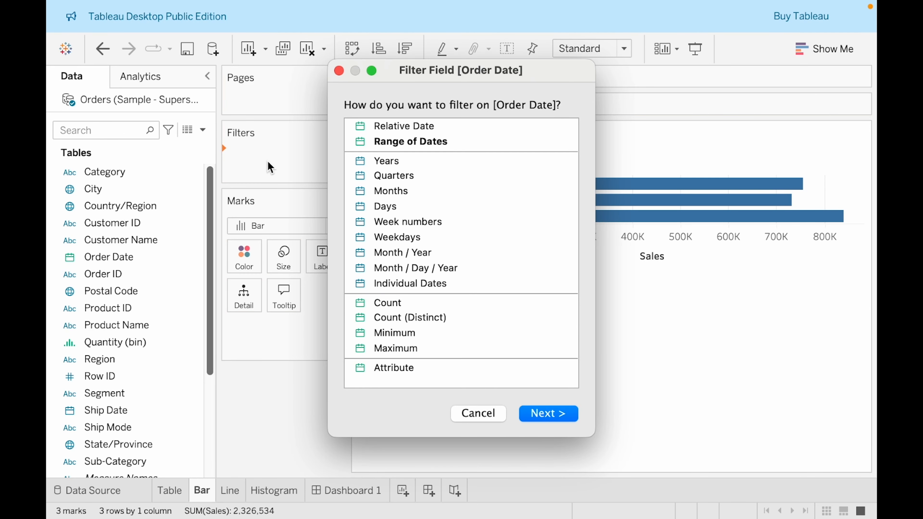
double_click(395, 145)
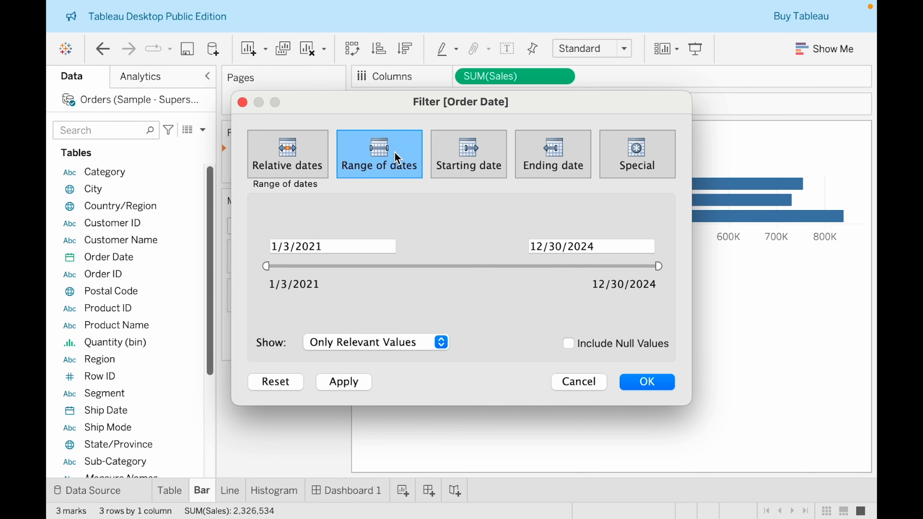
left_click(638, 389)
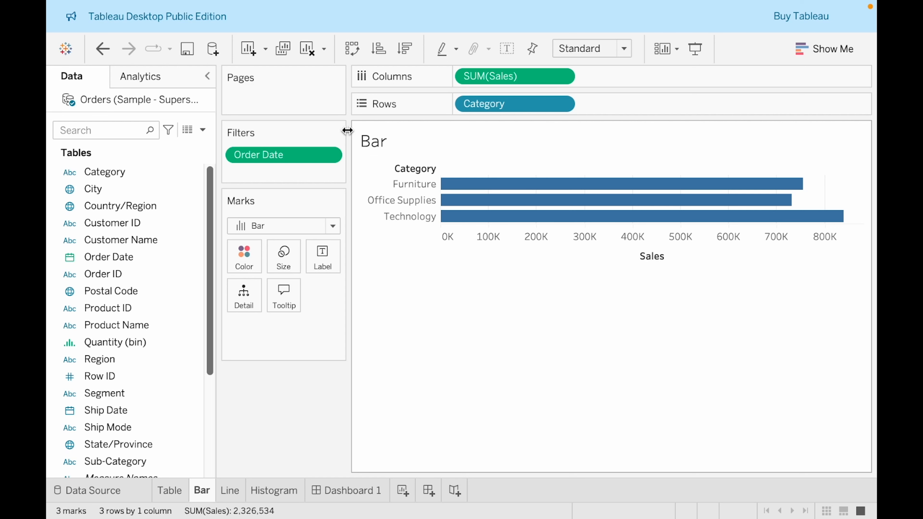
- Show the interactive Order Date range filter on the Bar sheet
left_click(338, 132)
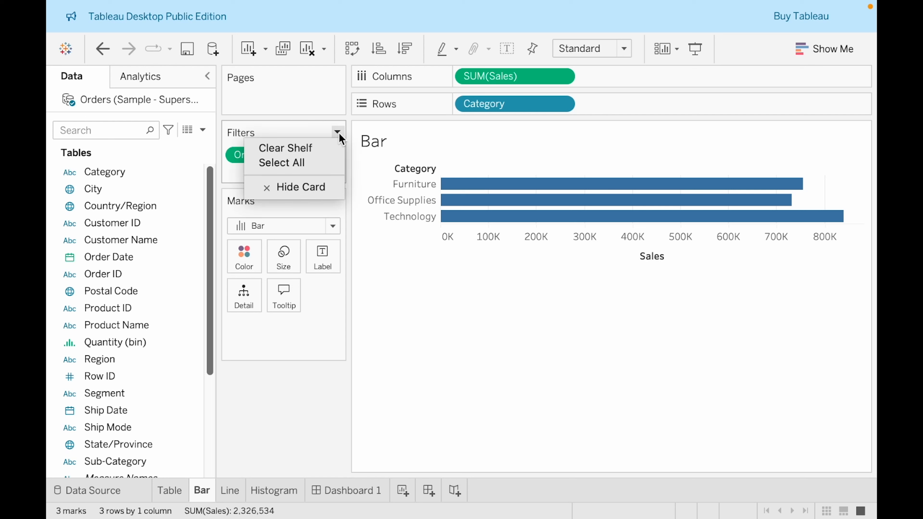
left_click(339, 132)
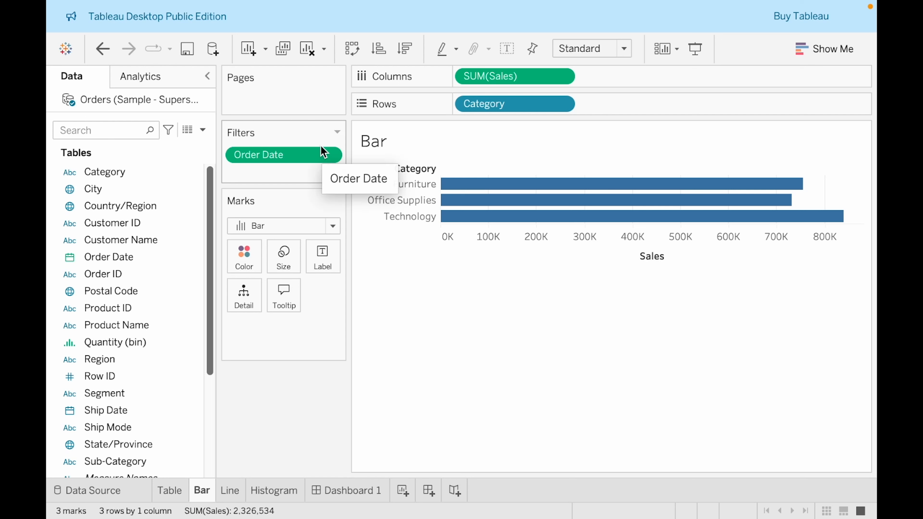
right_click(321, 147)
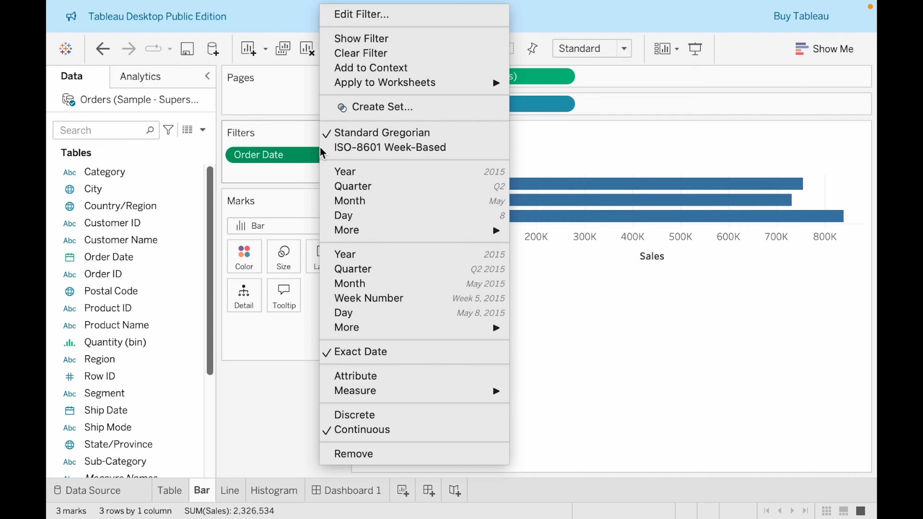
left_click(355, 39)
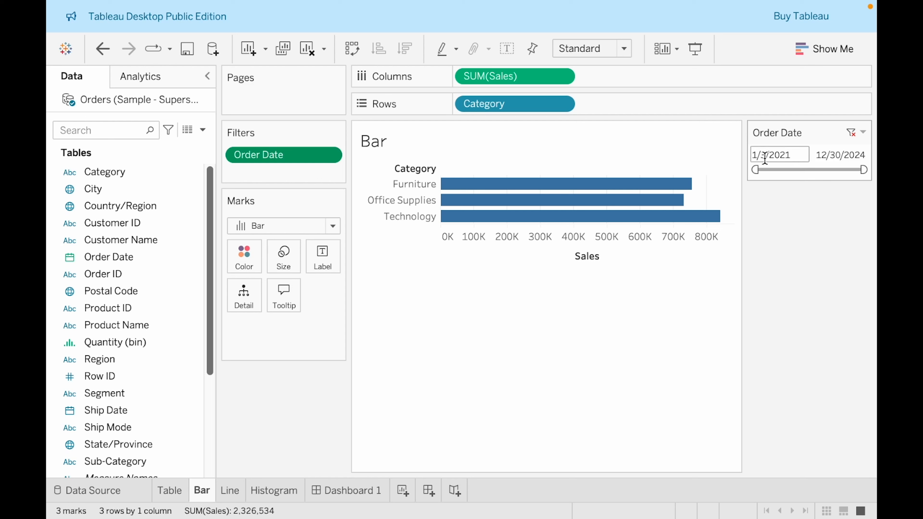
- Narrow the bar chart's Order Date range so that it starts on 12/1/2024
left_click(757, 169)
left_click_drag(756, 169, 851, 170)
left_click(777, 154)
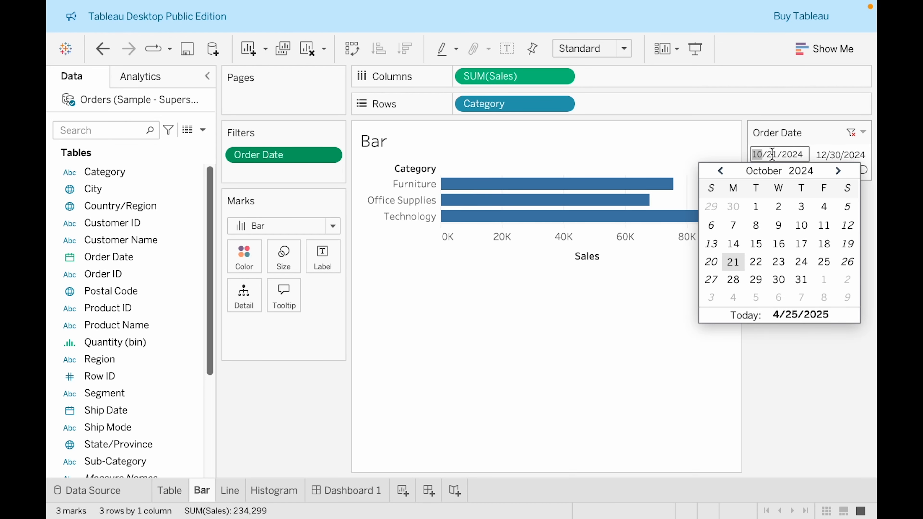
left_click(837, 171)
left_click(838, 171)
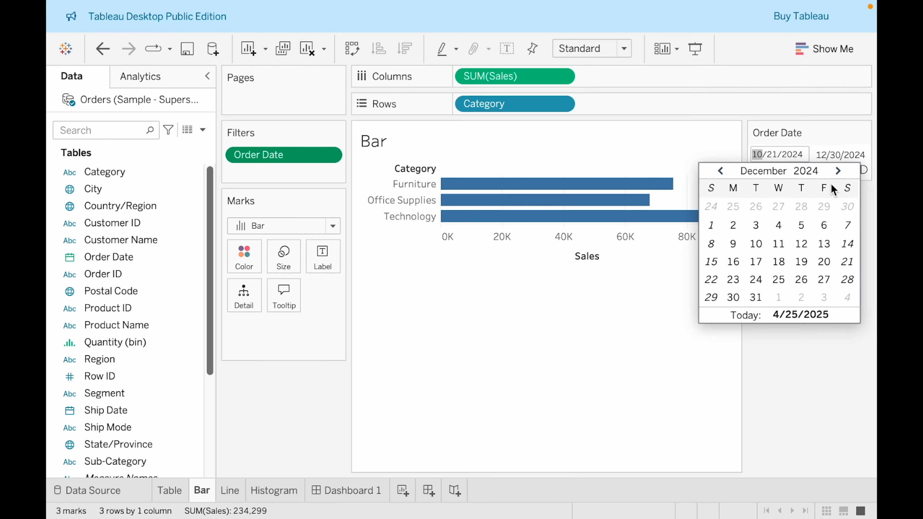
left_click(711, 226)
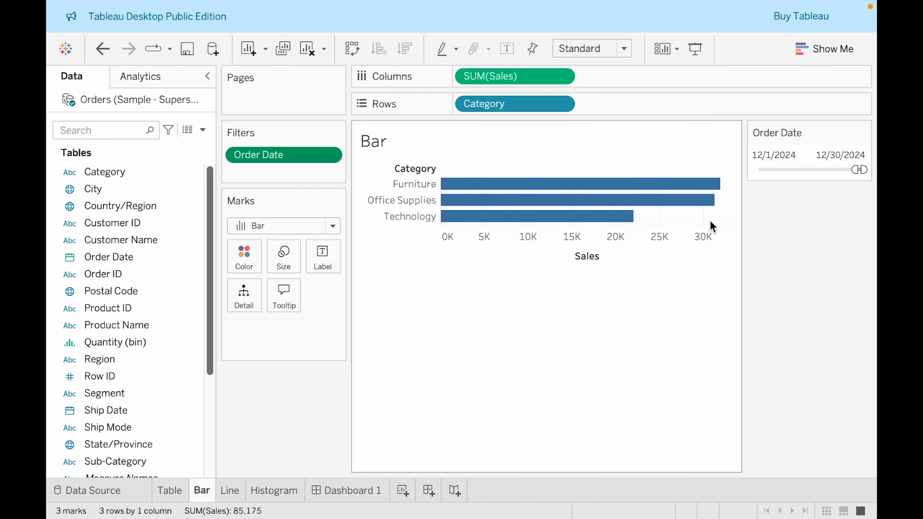